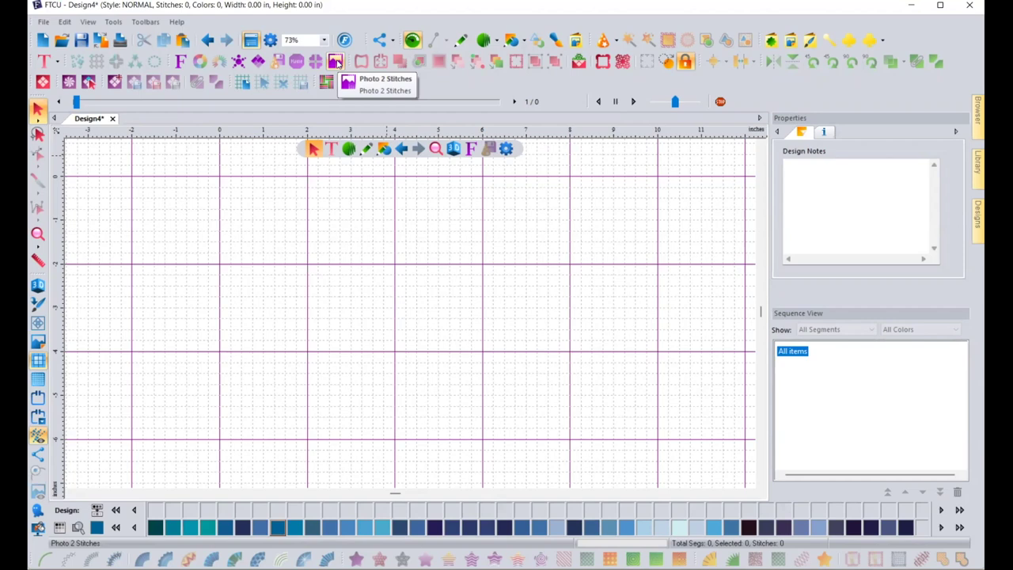
Load the sunflower photo IMG-2606 into Photo 2 Stitches.
{"action": "left_click", "coordinate": [336, 63]}
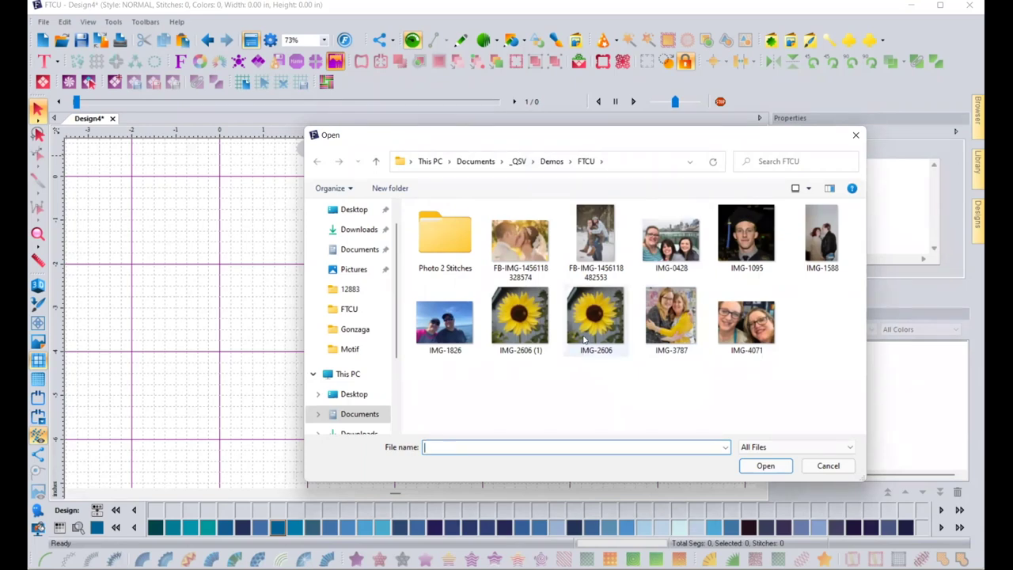
{"action": "left_click", "coordinate": [584, 339]}
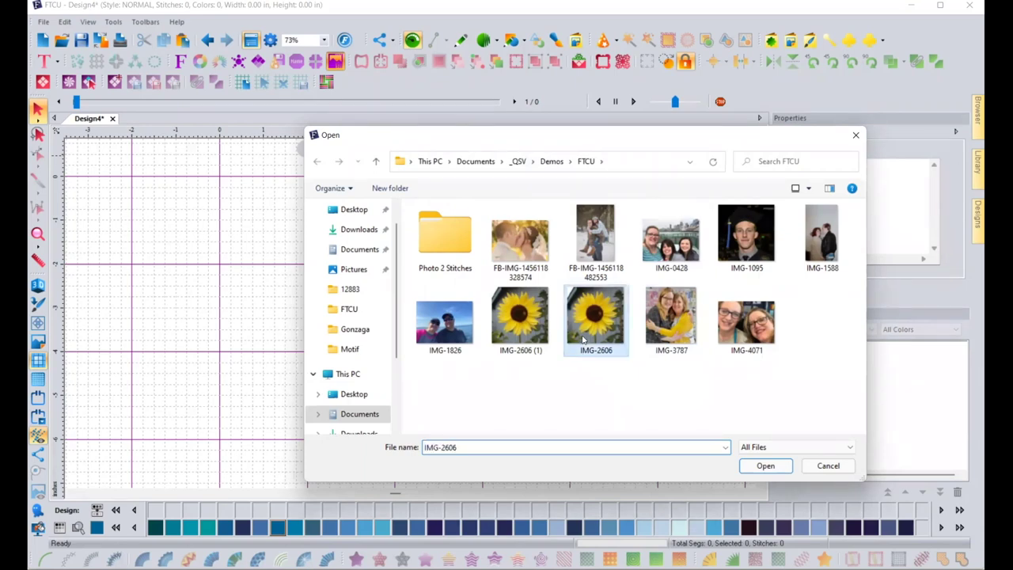
{"action": "left_click", "coordinate": [772, 466]}
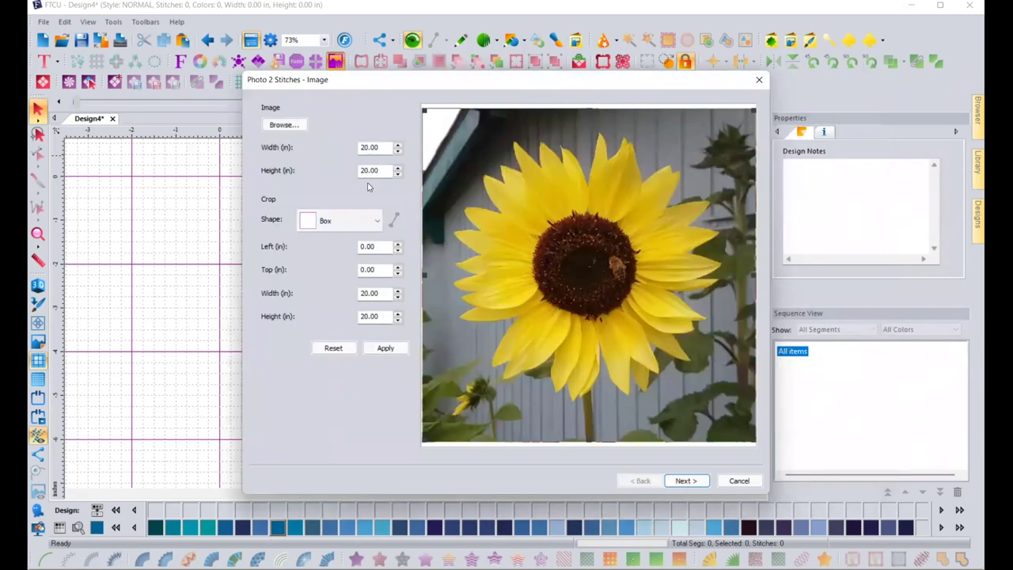
Set the image width to 10 inches and advance through the settings to generate the design.
{"action": "double_click", "coordinate": [386, 148]}
{"action": "type", "text": "10"}
{"action": "key", "text": "Tab"}
{"action": "left_click", "coordinate": [684, 480]}
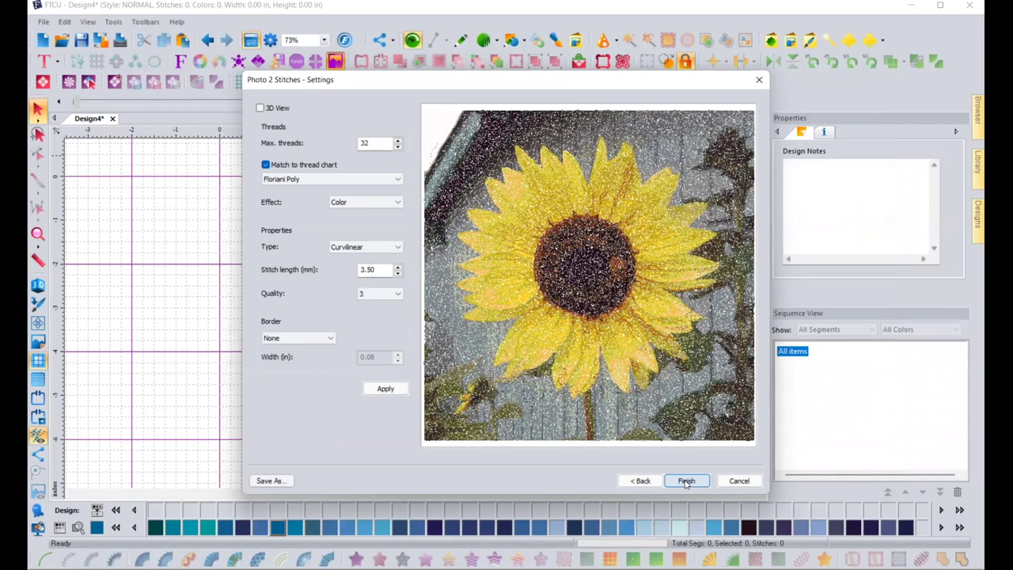
{"action": "left_click", "coordinate": [685, 482]}
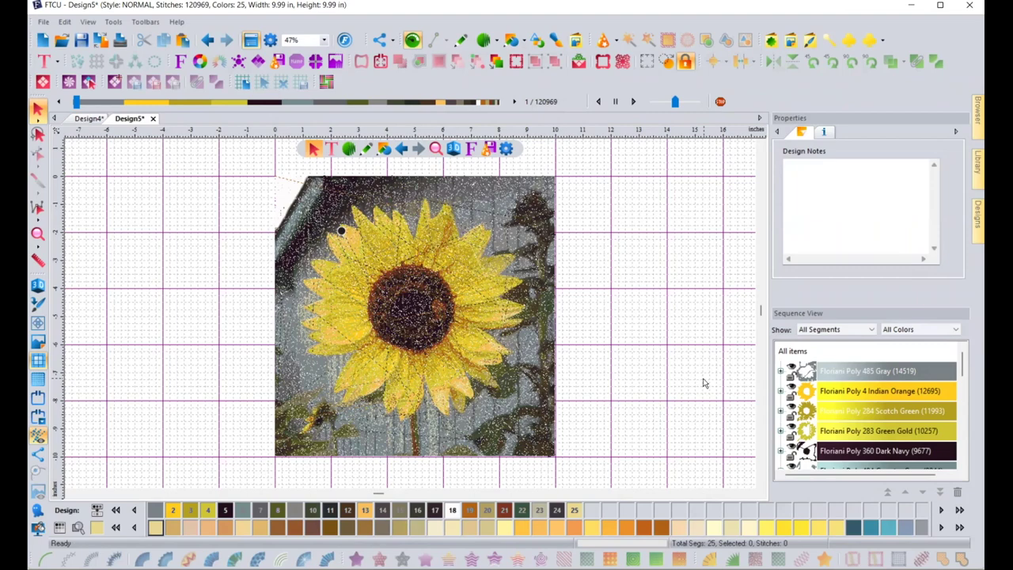
Select all of Design5's generated sunflower stitches and delete them.
{"action": "key", "text": "ctrl+a"}
{"action": "key", "text": "Delete"}
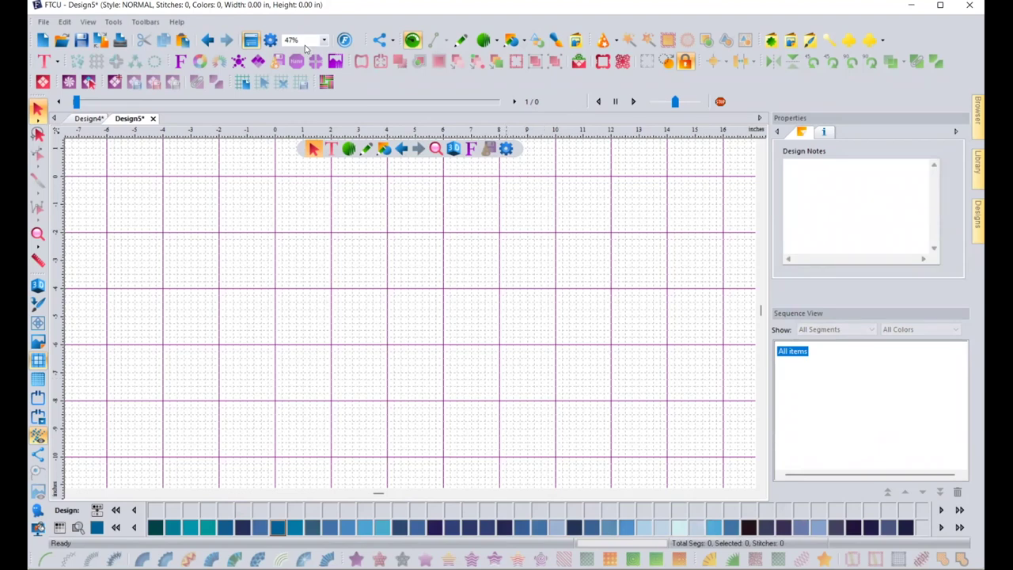
Reload IMG-2606 into Photo 2 Stitches and pull the top-left crop corner inward.
{"action": "left_click", "coordinate": [336, 62]}
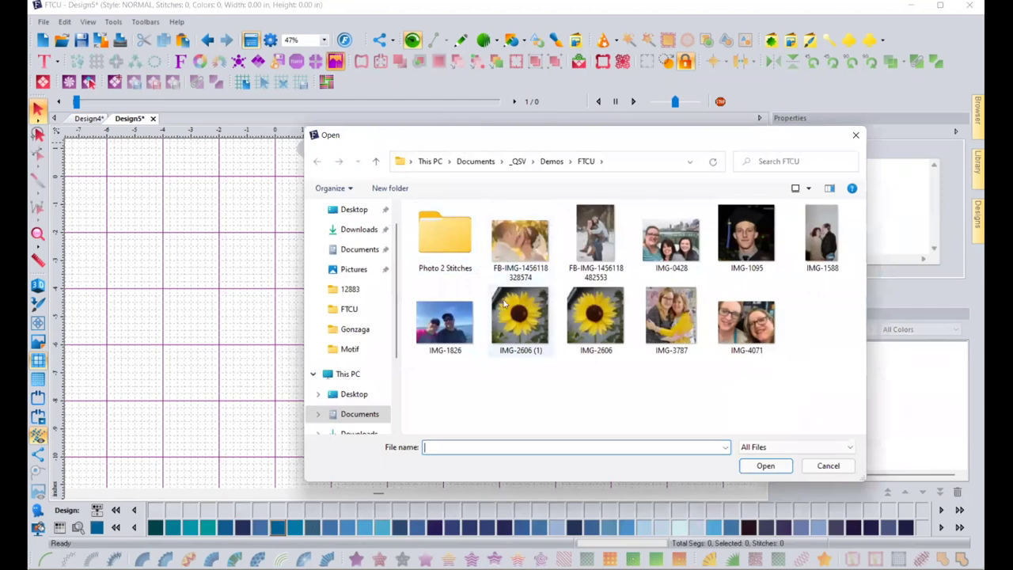
{"action": "left_click", "coordinate": [595, 325]}
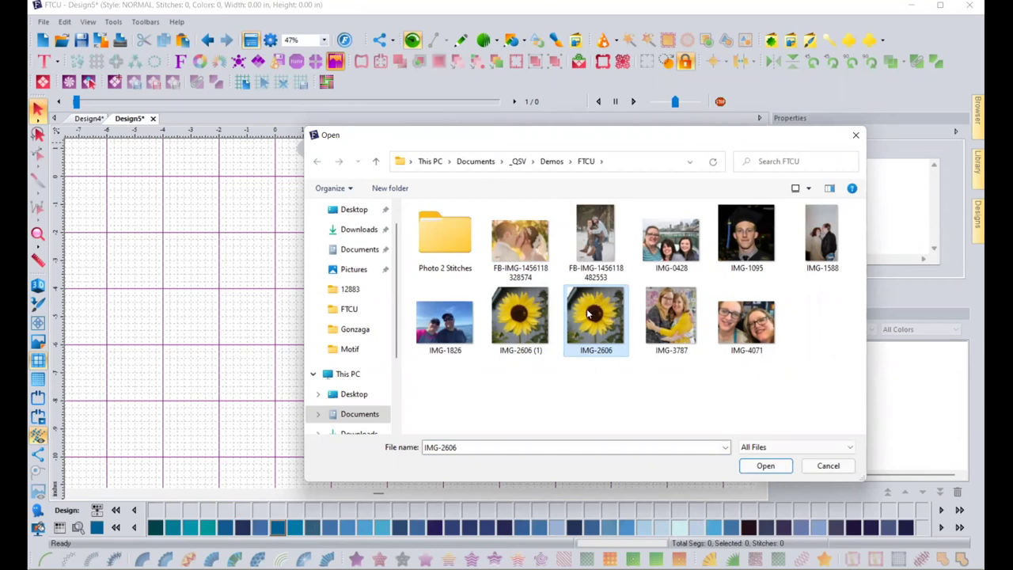
{"action": "mouse_move", "coordinate": [587, 317]}
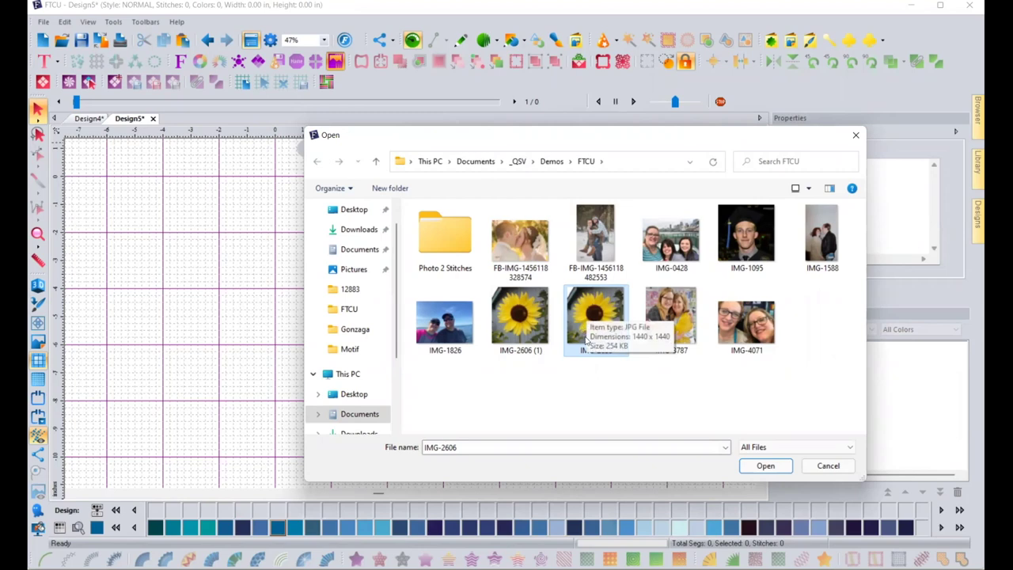
{"action": "mouse_move", "coordinate": [523, 255]}
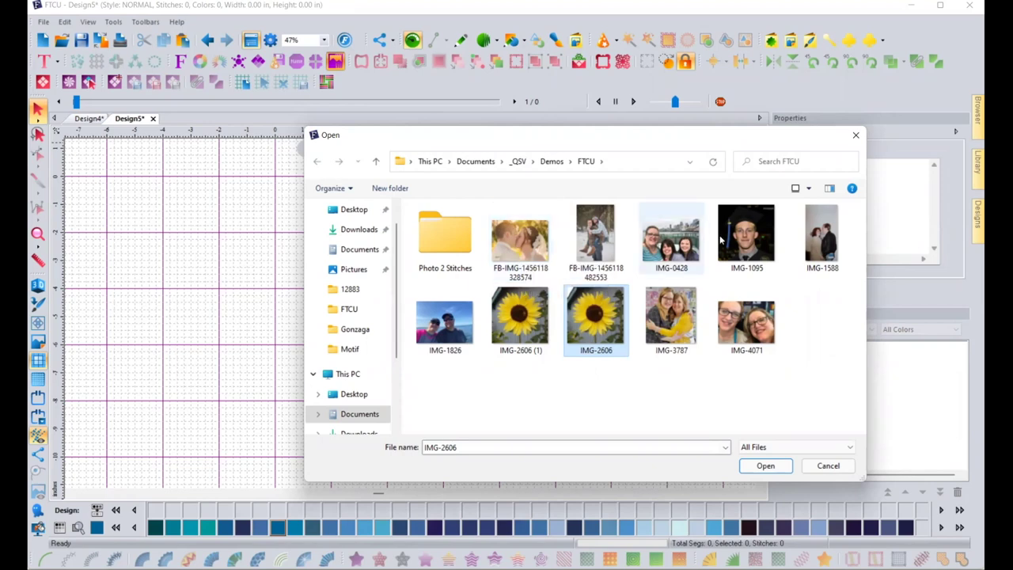
{"action": "mouse_move", "coordinate": [745, 244]}
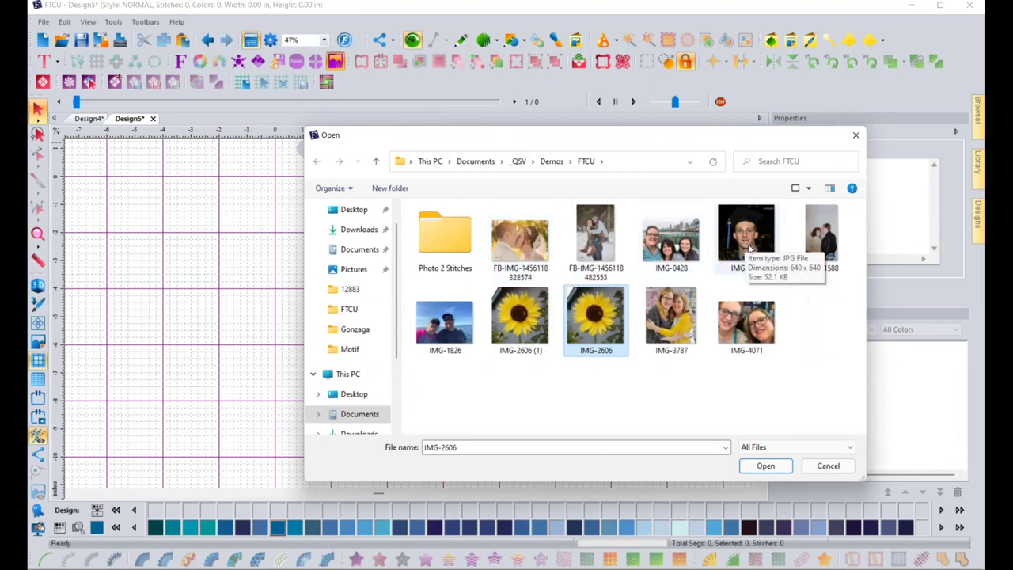
{"action": "left_click", "coordinate": [765, 467]}
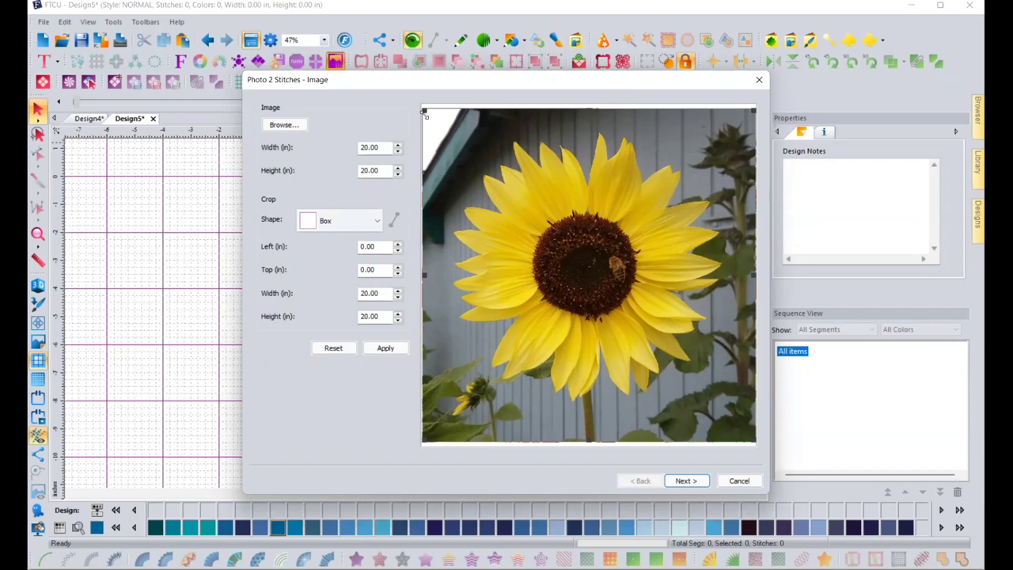
{"action": "left_click_drag", "start_coordinate": [424, 115], "coordinate": [445, 127]}
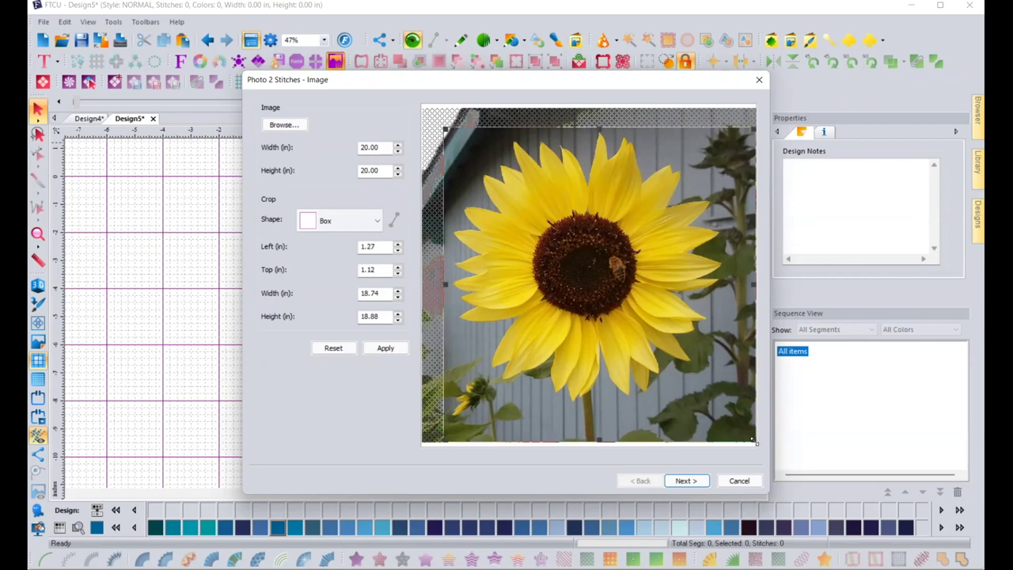
Pull the bottom-right crop corner inward, making the crop 17.17 × 16.76 in.
{"action": "left_click_drag", "start_coordinate": [754, 441], "coordinate": [728, 406]}
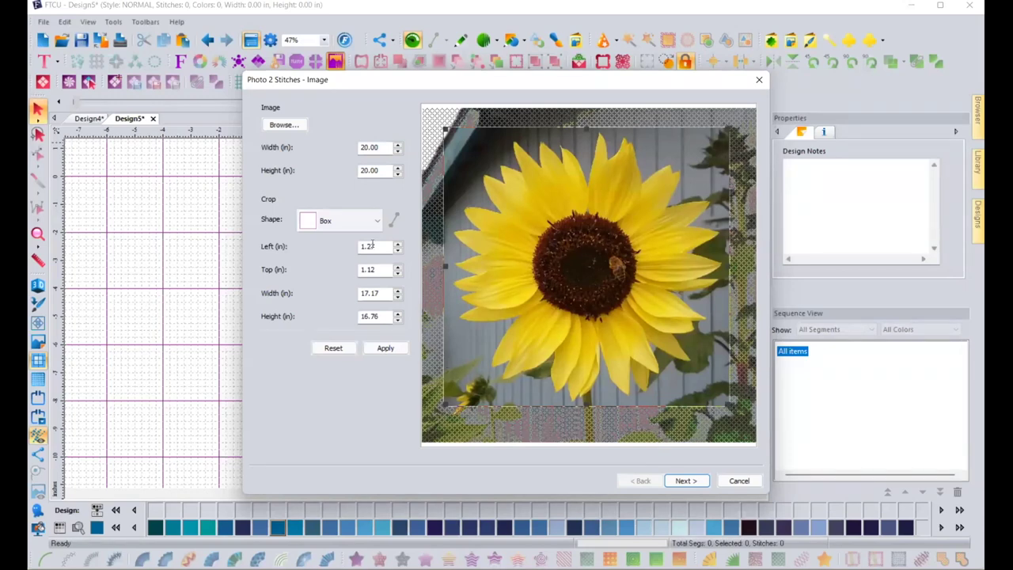
{"action": "left_click", "coordinate": [378, 227]}
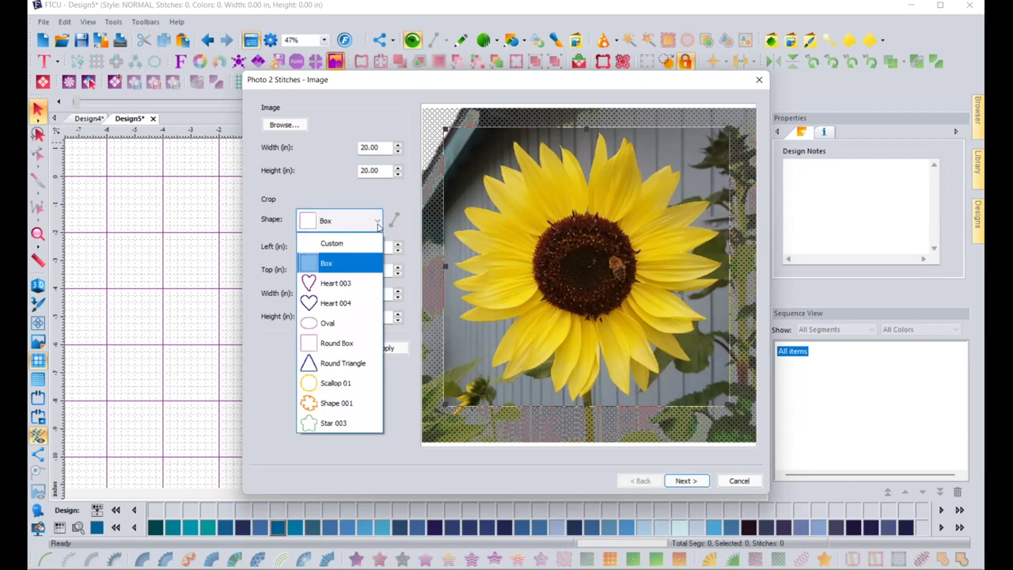
Try a Star 003 crop shape, then switch to a Custom crop.
{"action": "left_click", "coordinate": [356, 422]}
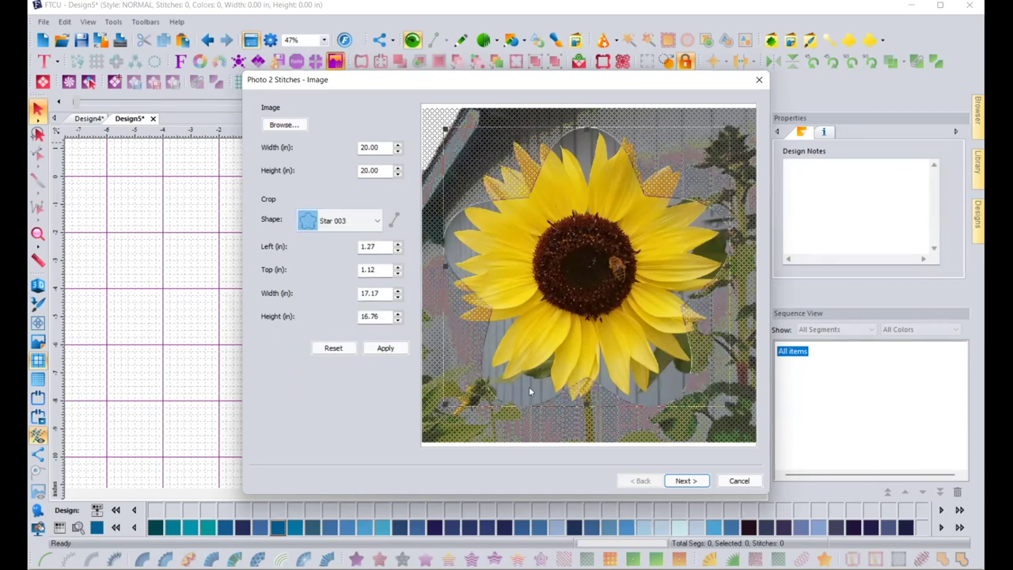
{"action": "left_click", "coordinate": [377, 221]}
{"action": "left_click", "coordinate": [349, 243]}
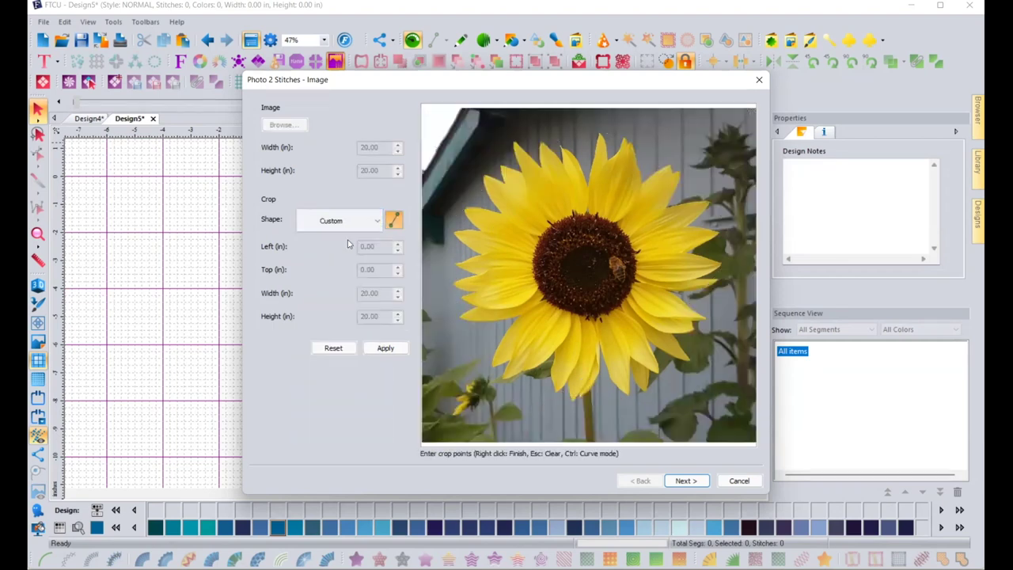
Outline the left-side petals with a custom crop, then change it to a 4.44 × 4.03 in Box.
{"action": "left_click", "coordinate": [473, 254]}
{"action": "left_click", "coordinate": [450, 232]}
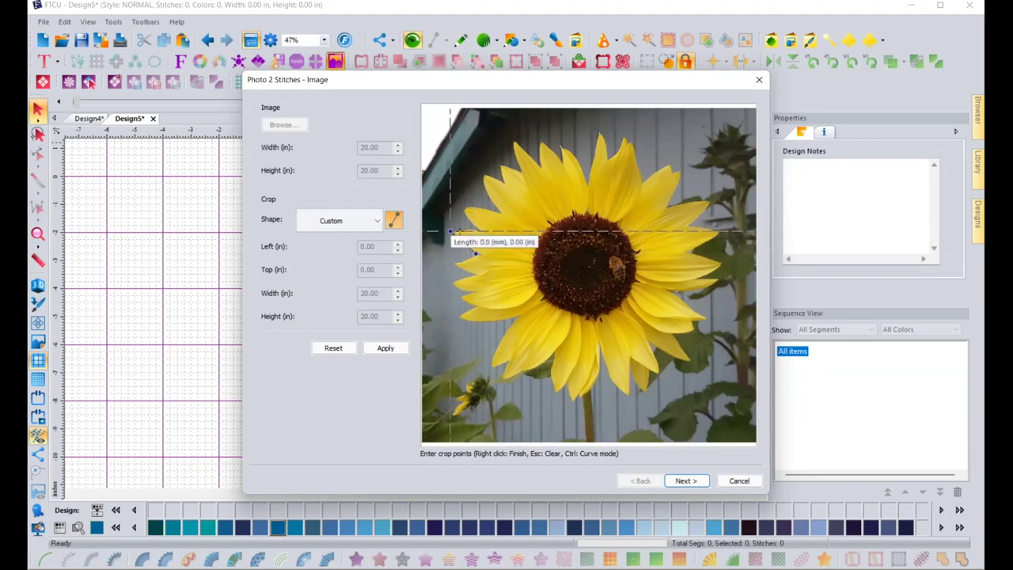
{"action": "left_click", "coordinate": [478, 231]}
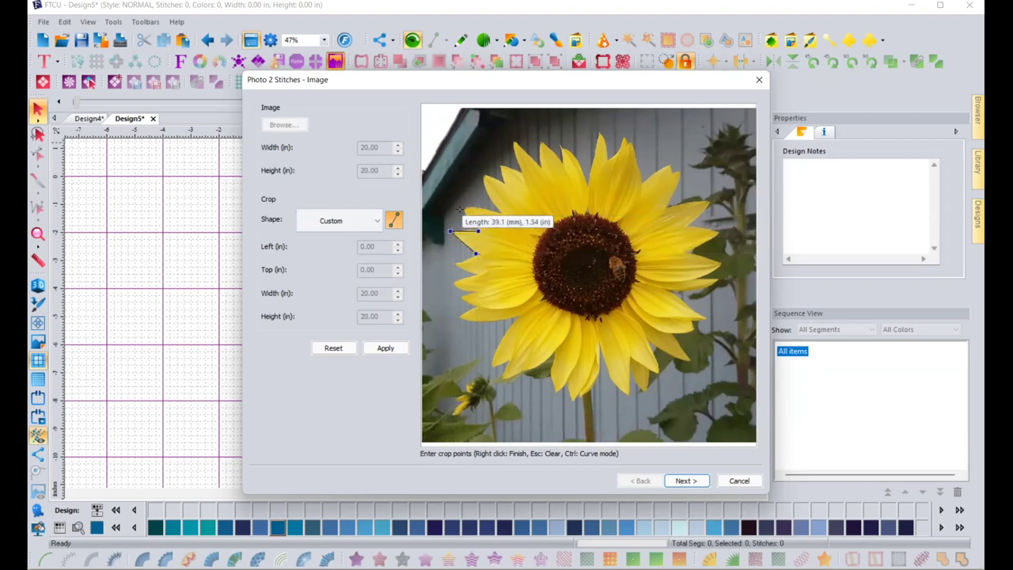
{"action": "left_click", "coordinate": [460, 209]}
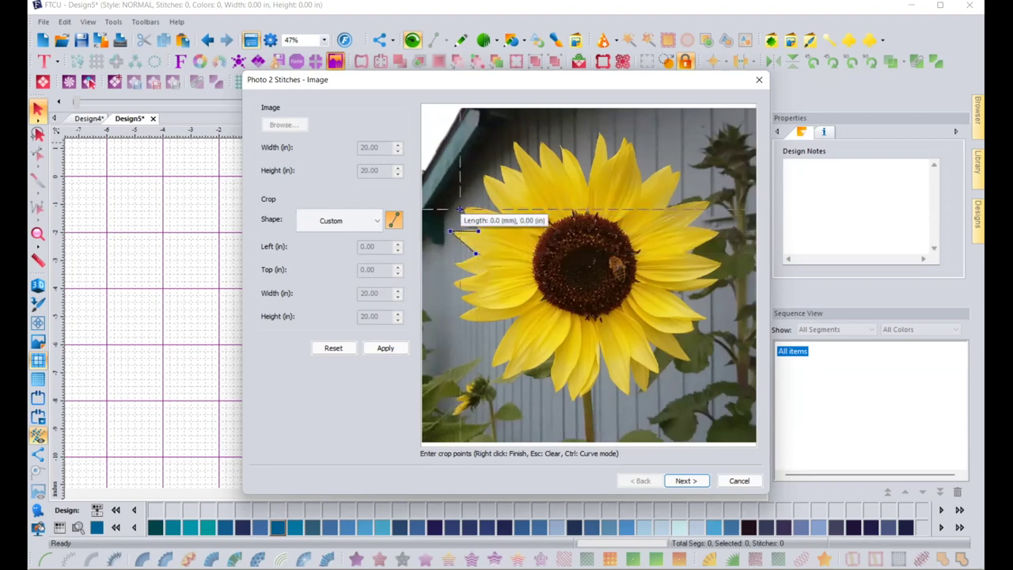
{"action": "left_click", "coordinate": [509, 215]}
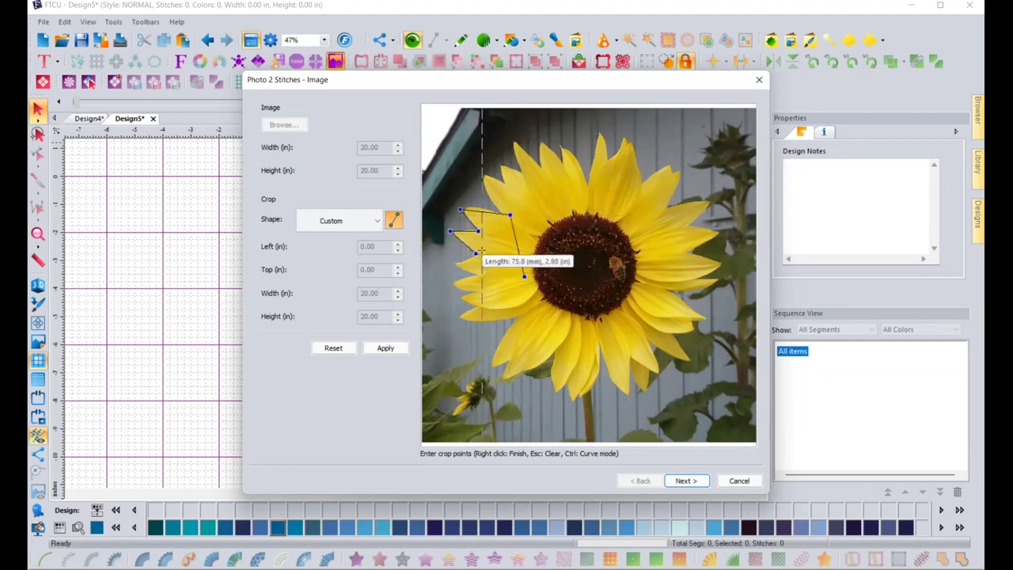
{"action": "right_click", "coordinate": [482, 253]}
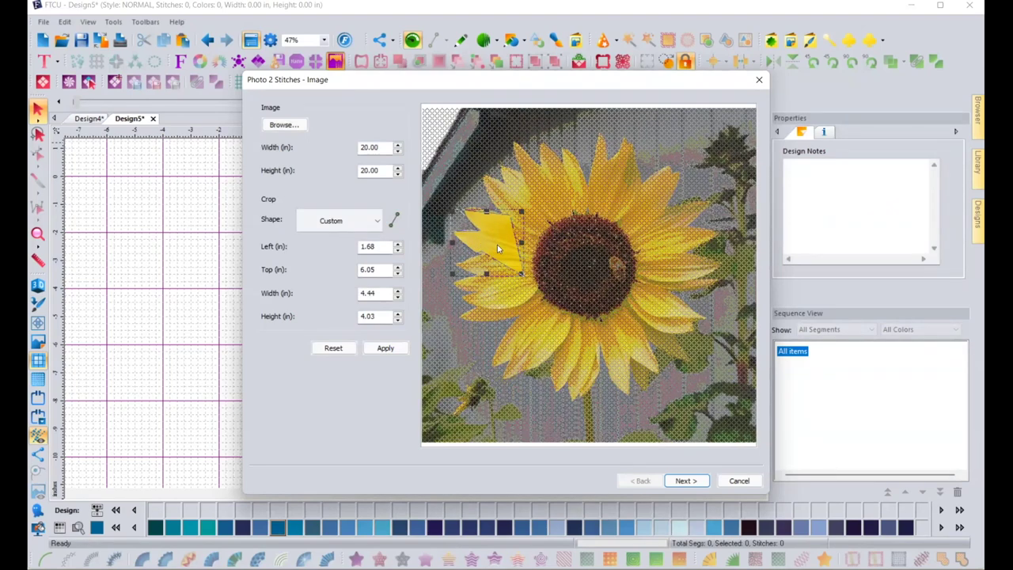
{"action": "left_click", "coordinate": [343, 224]}
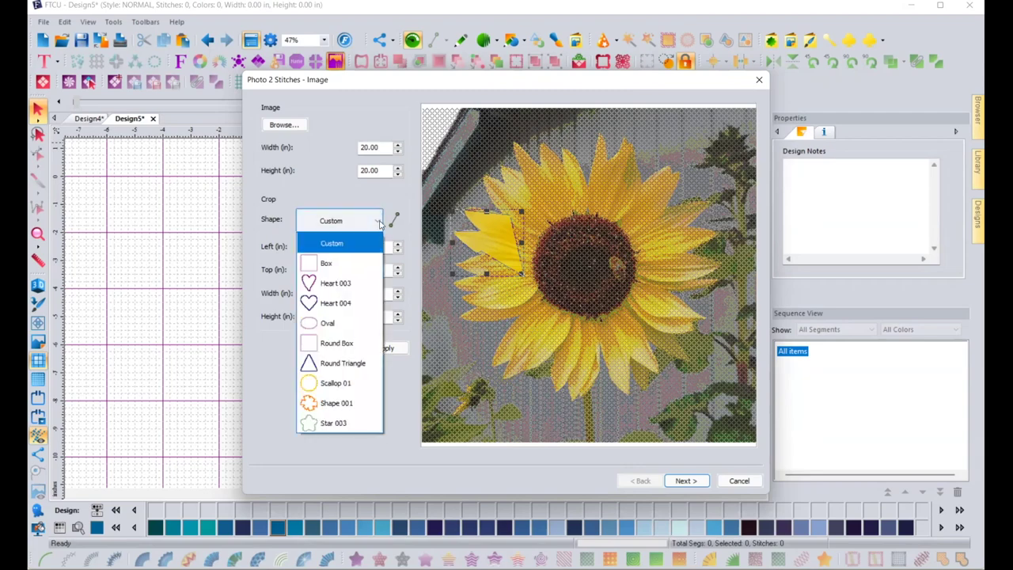
{"action": "left_click", "coordinate": [356, 262]}
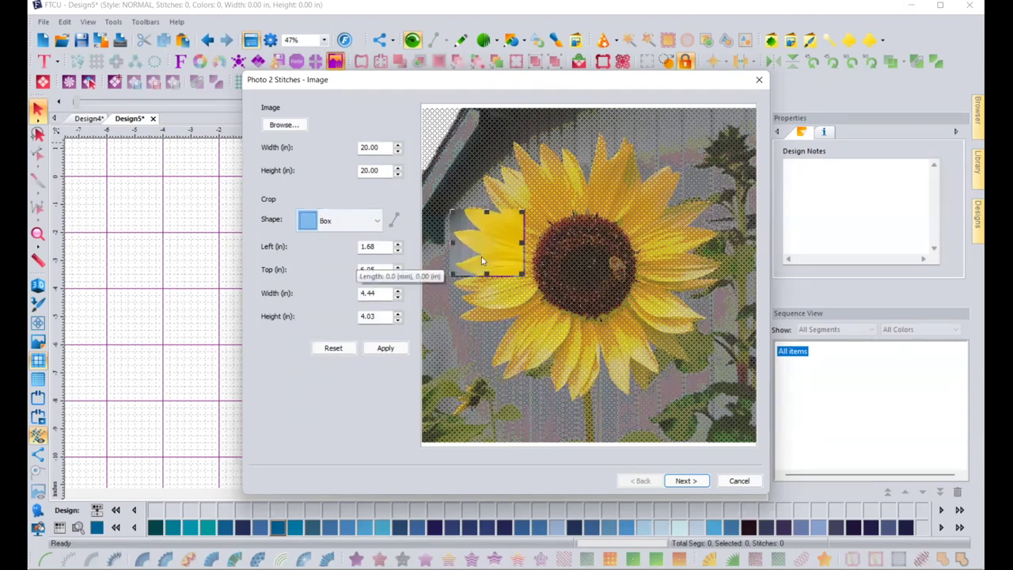
Enlarge the box crop down-right and up, then nudge it left to 16.94 × 16.91 in at left 1.46.
{"action": "left_click_drag", "start_coordinate": [523, 275], "coordinate": [728, 408]}
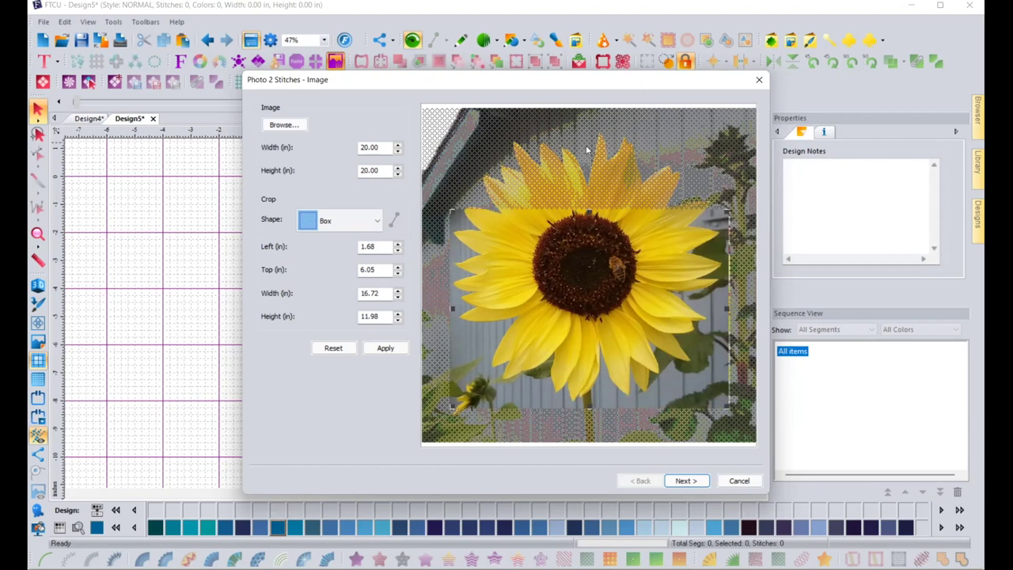
{"action": "left_click_drag", "start_coordinate": [589, 212], "coordinate": [586, 125]}
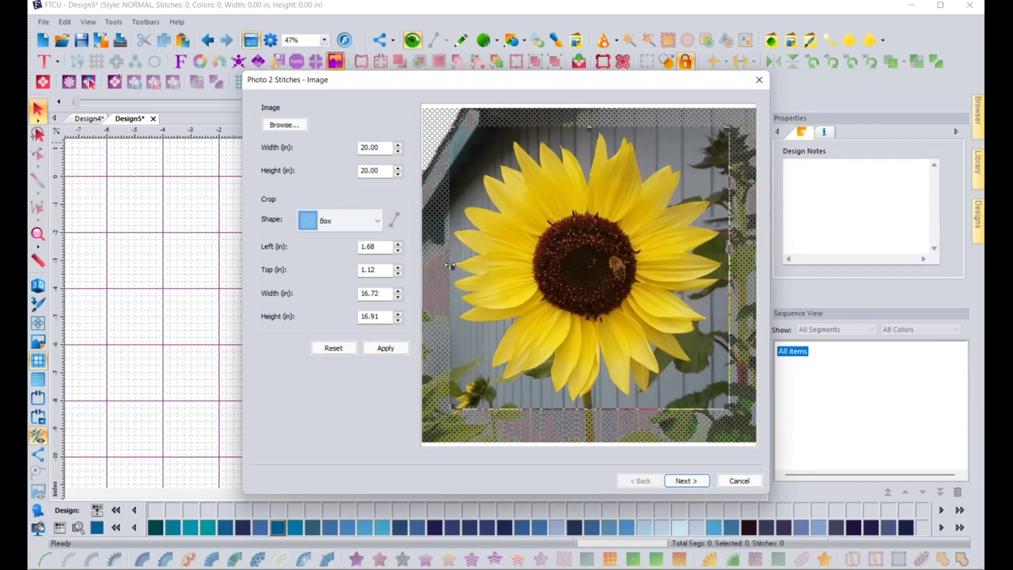
{"action": "left_click_drag", "start_coordinate": [449, 266], "coordinate": [446, 266]}
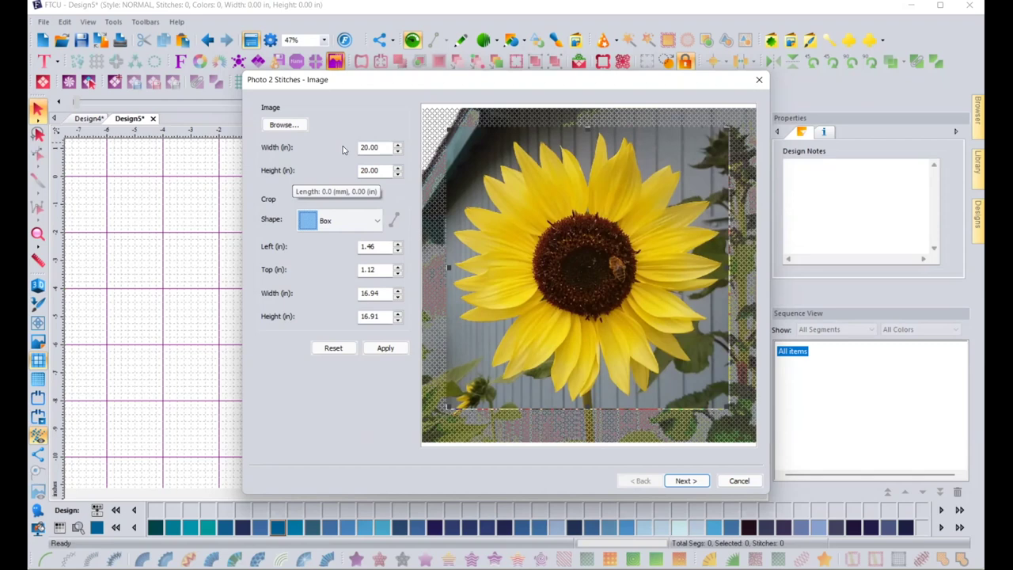
Set the image width to 8 in so the height becomes 8.00, then go to Settings.
{"action": "double_click", "coordinate": [386, 148]}
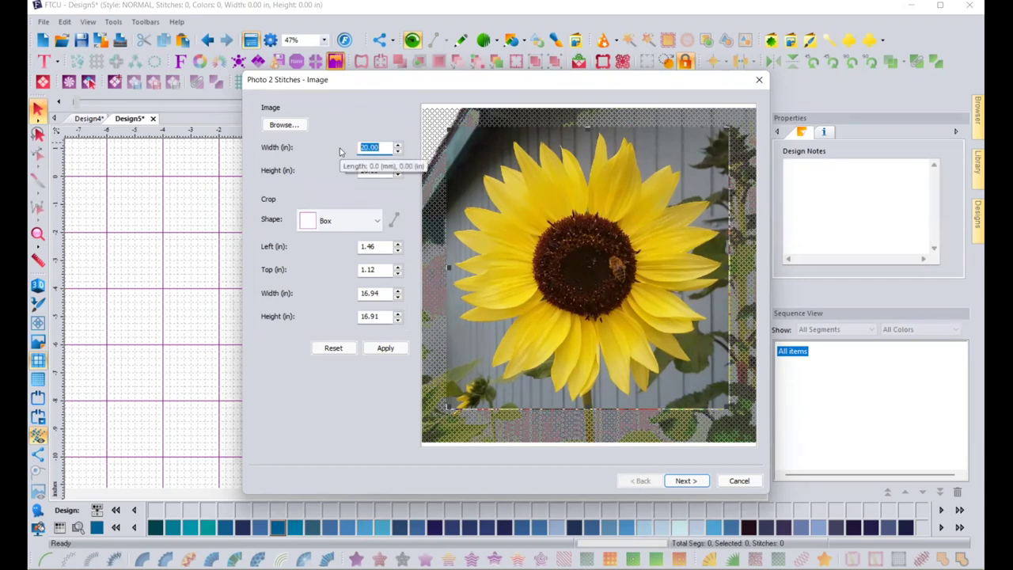
{"action": "type", "text": "8"}
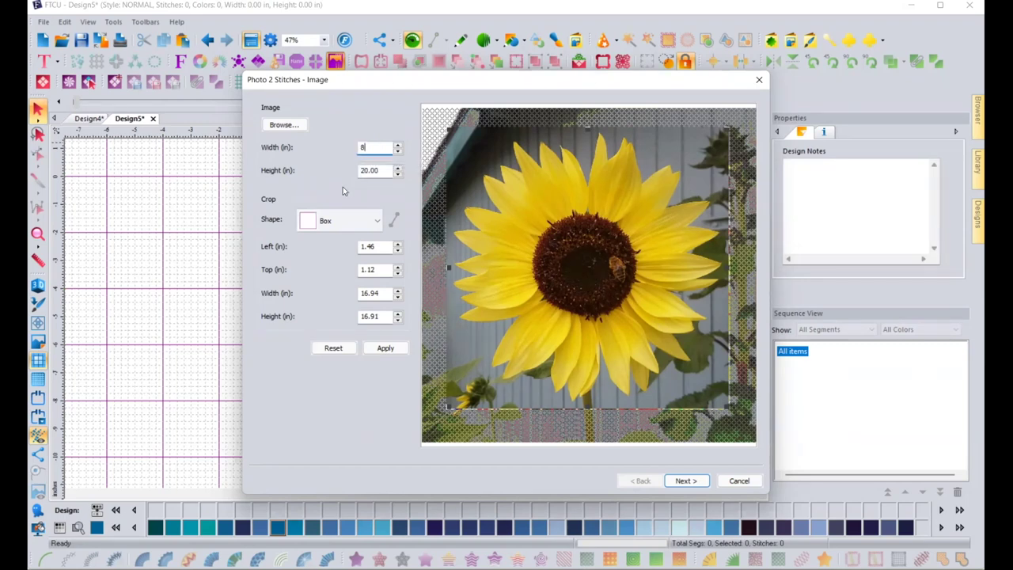
{"action": "left_click", "coordinate": [381, 172]}
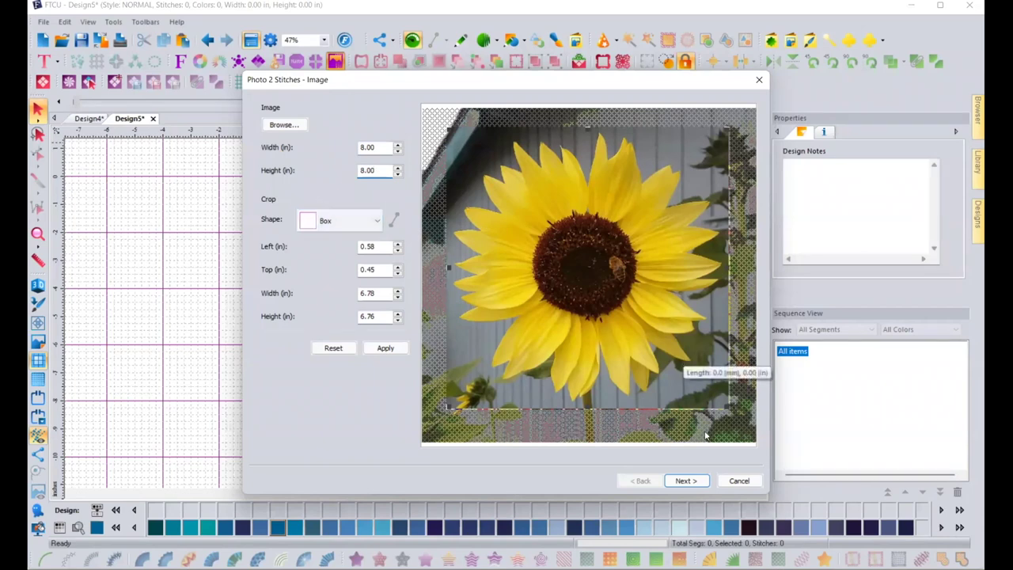
{"action": "left_click", "coordinate": [686, 481]}
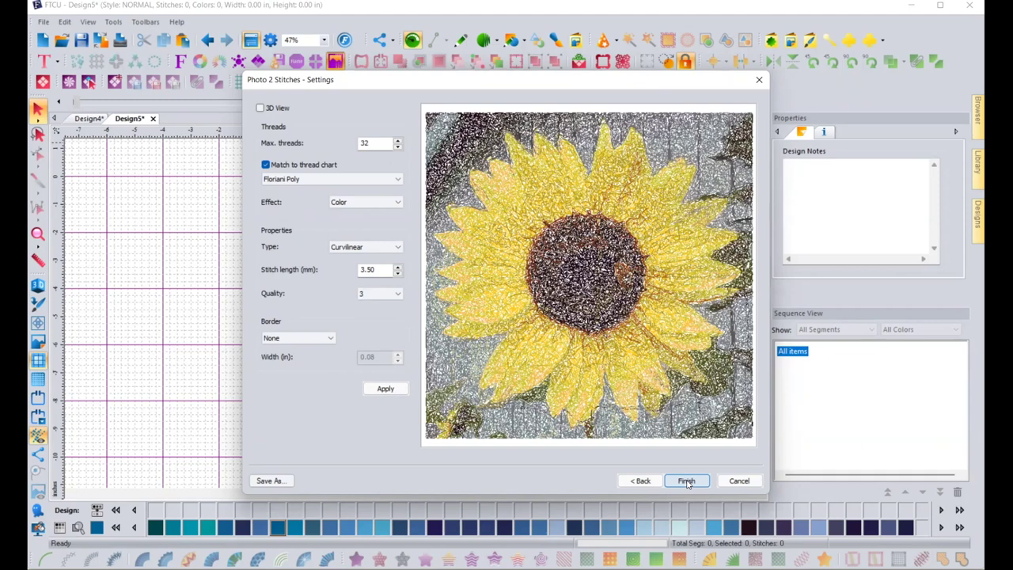
{"action": "left_click", "coordinate": [261, 108]}
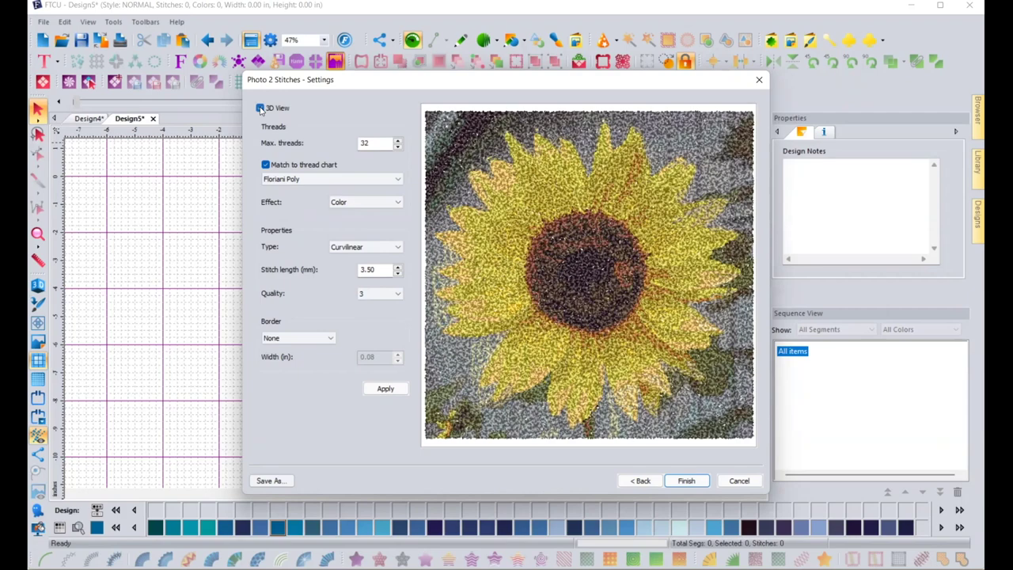
{"action": "left_click", "coordinate": [261, 108]}
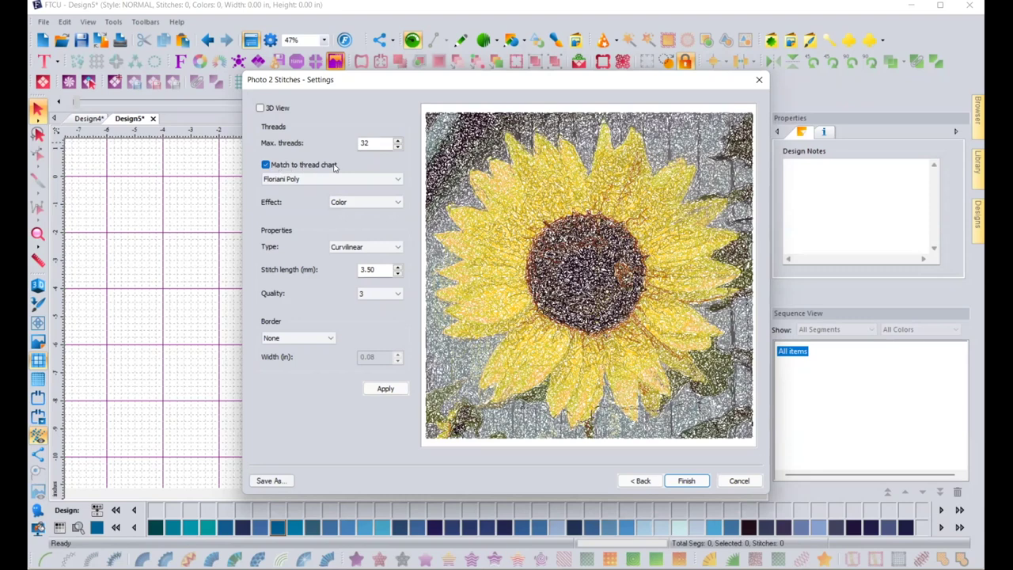
{"action": "left_click", "coordinate": [395, 180]}
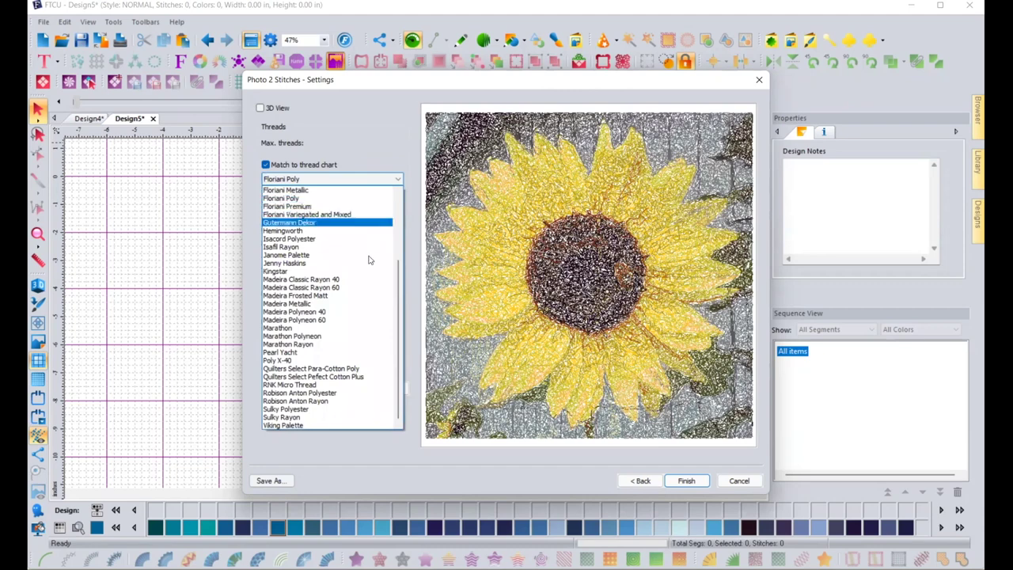
{"action": "left_click", "coordinate": [341, 179]}
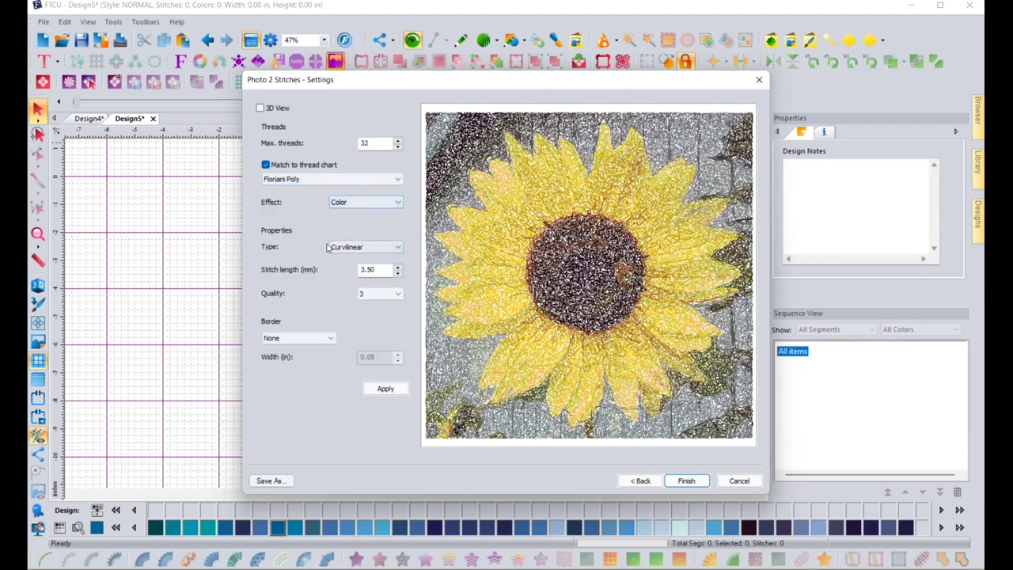
{"action": "left_click", "coordinate": [397, 248]}
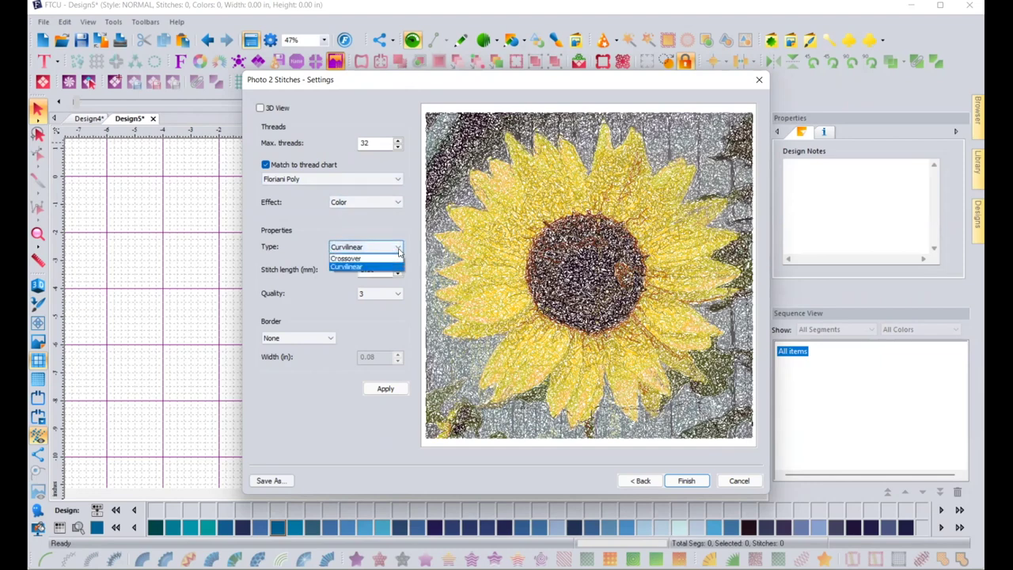
{"action": "left_click", "coordinate": [397, 233]}
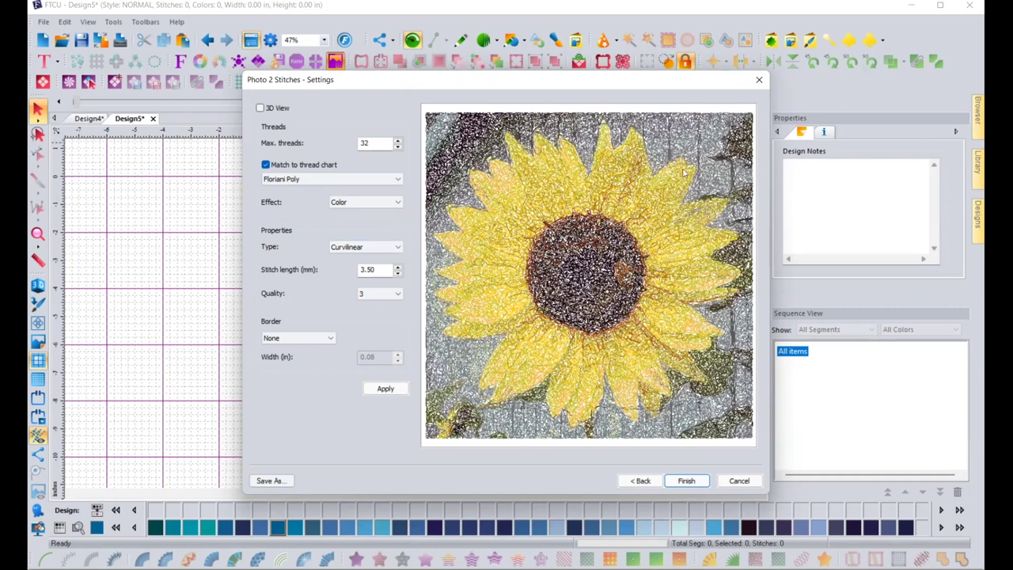
{"action": "left_click", "coordinate": [397, 250]}
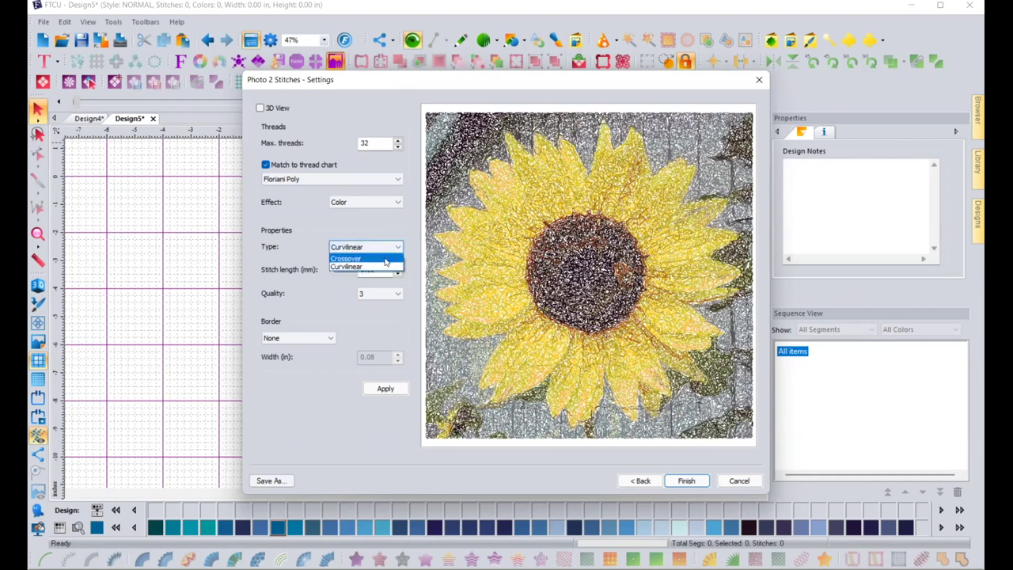
{"action": "left_click", "coordinate": [386, 259]}
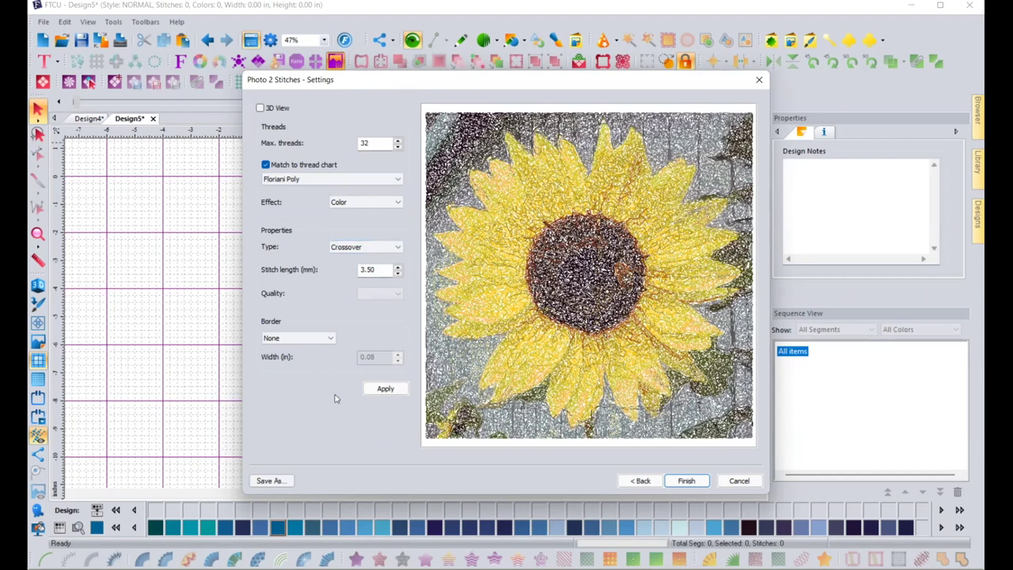
{"action": "left_click", "coordinate": [369, 388]}
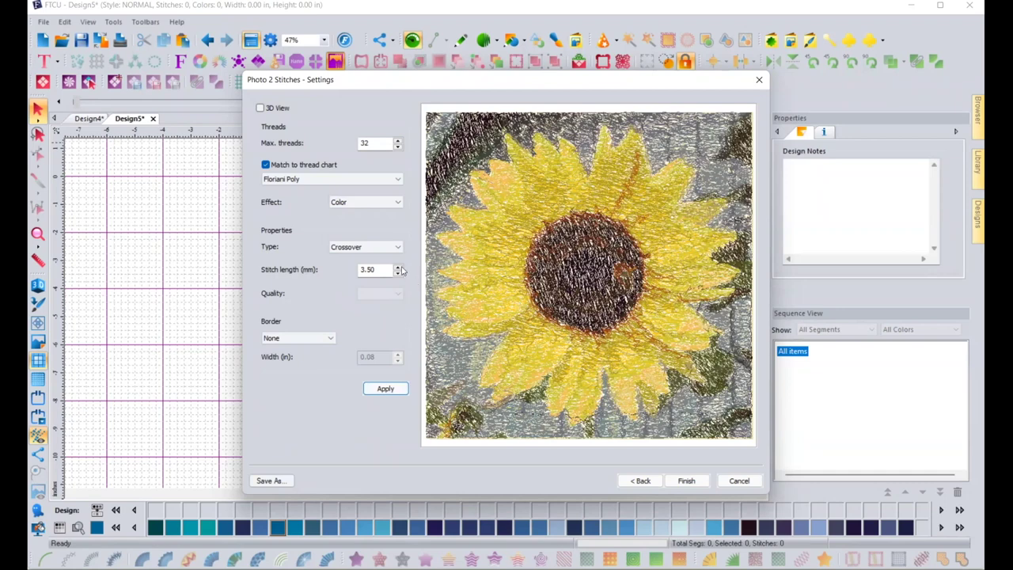
{"action": "left_click", "coordinate": [368, 247]}
{"action": "left_click", "coordinate": [378, 267]}
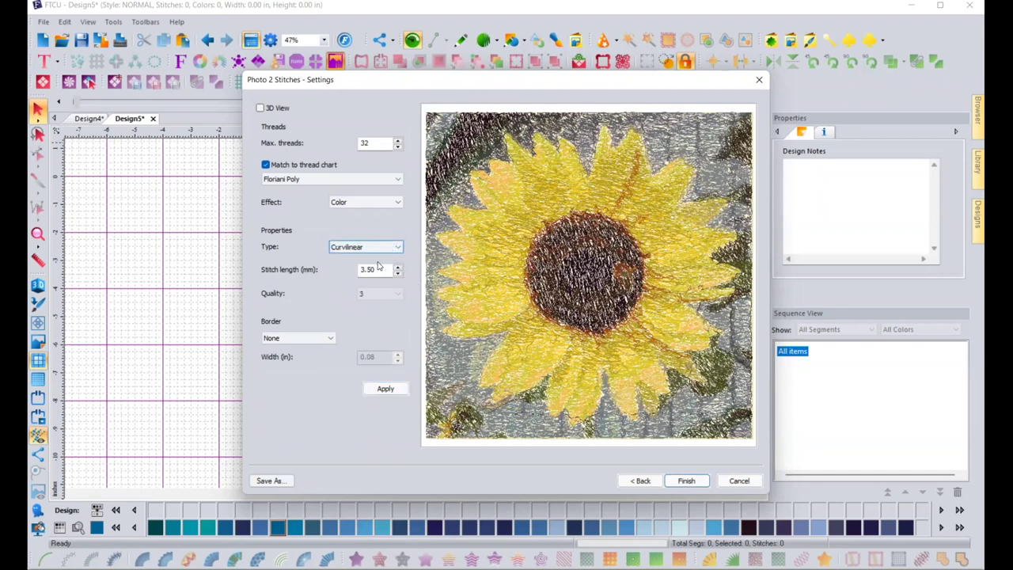
{"action": "left_click", "coordinate": [384, 389]}
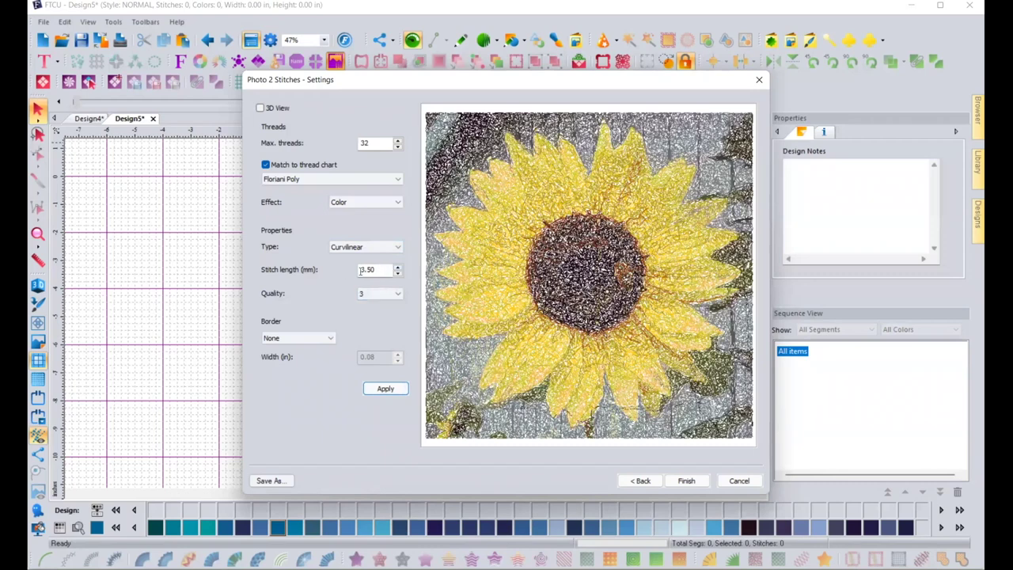
{"action": "left_click", "coordinate": [382, 271]}
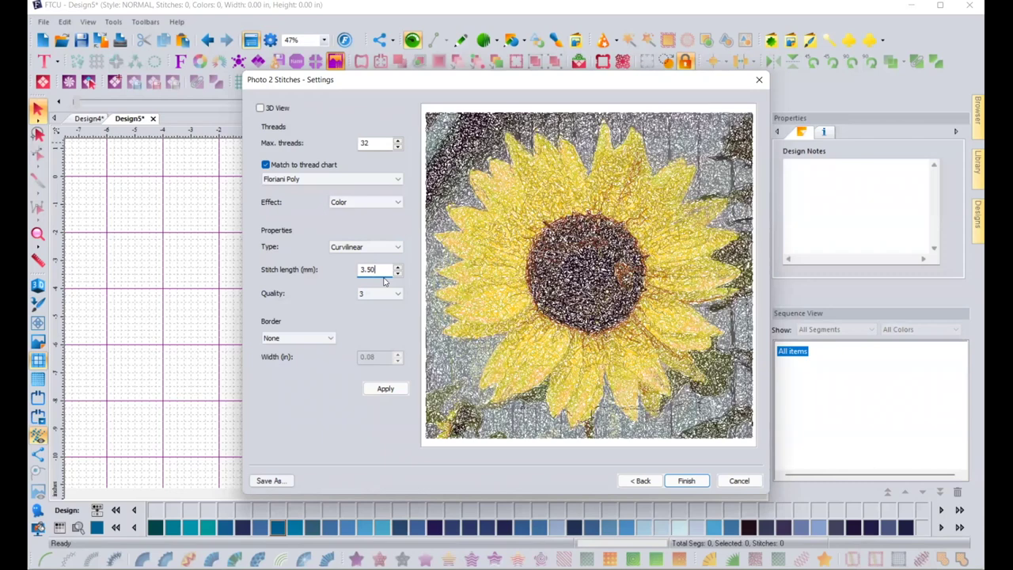
Change the stitch length from 3.50 to 2.5 mm and finish, creating Design6 with 71,613 stitches.
{"action": "key", "text": "BackSpace"}
{"action": "key", "text": "BackSpace"}
{"action": "key", "text": "BackSpace"}
{"action": "key", "text": "BackSpace"}
{"action": "type", "text": "2.5"}
{"action": "key", "text": "Return"}
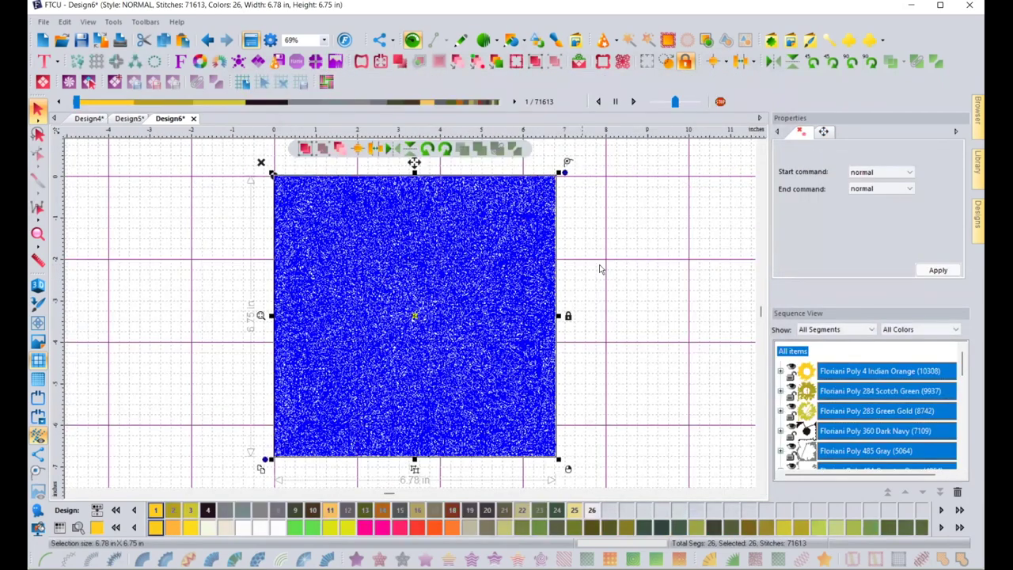
{"action": "left_click", "coordinate": [600, 269]}
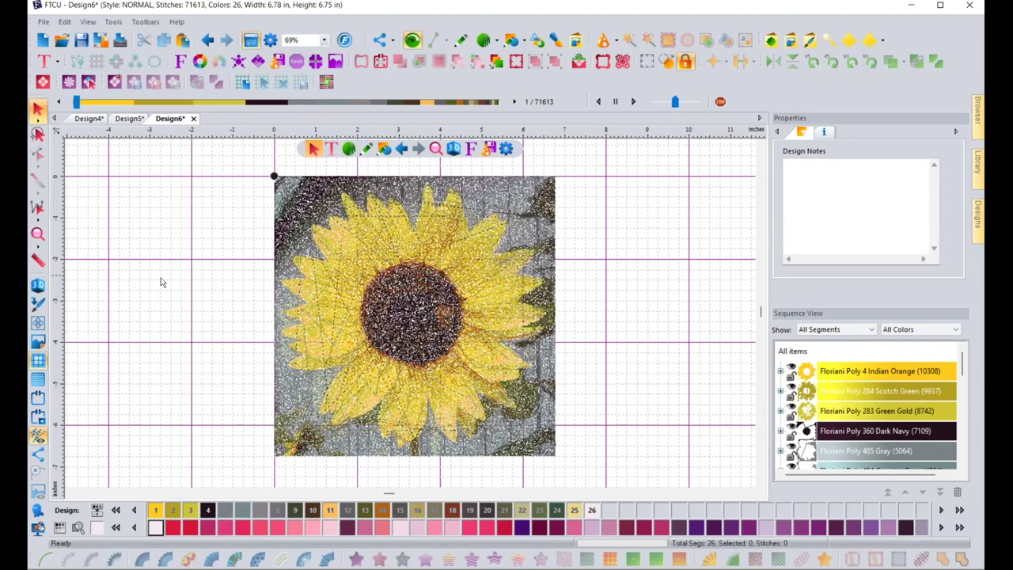
Show Design6 in realistic 3D stitch view and select the whole sunflower design.
{"action": "left_click", "coordinate": [40, 285]}
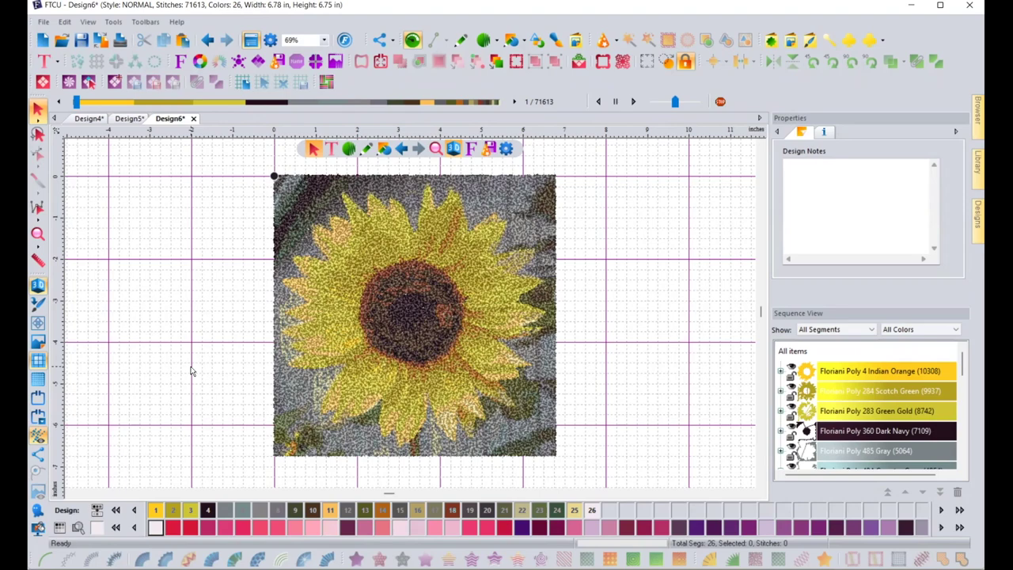
{"action": "key", "text": "ctrl+a"}
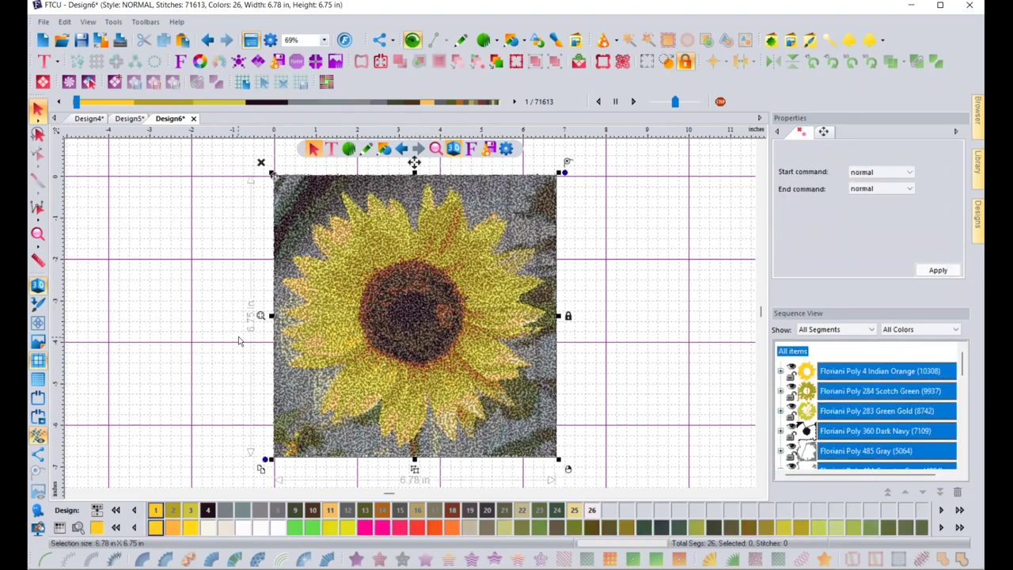
Delete Design6's stitches and reload IMG-2606 into Photo 2 Stitches at 8 inches wide.
{"action": "key", "text": "Delete"}
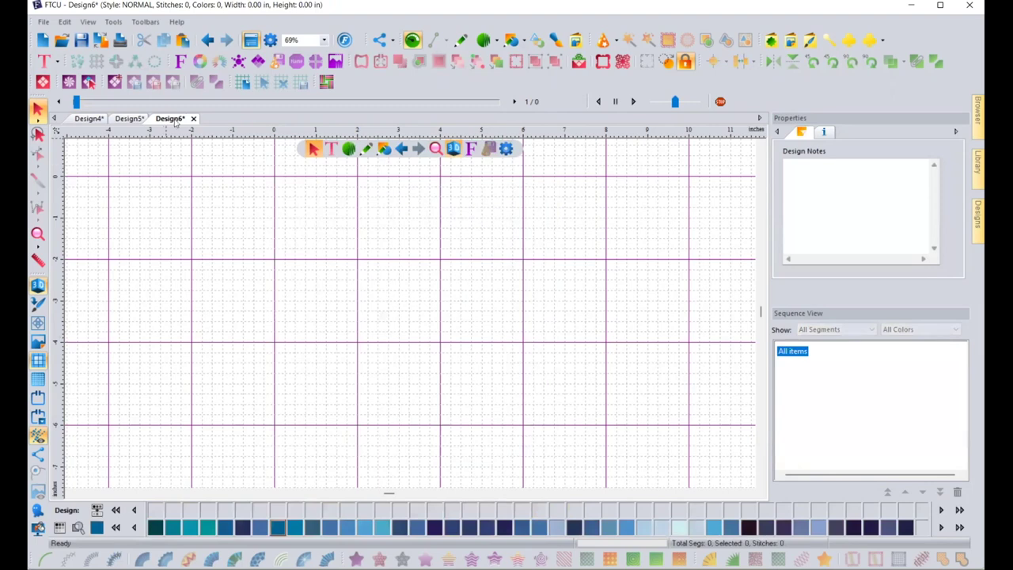
{"action": "left_click", "coordinate": [335, 60]}
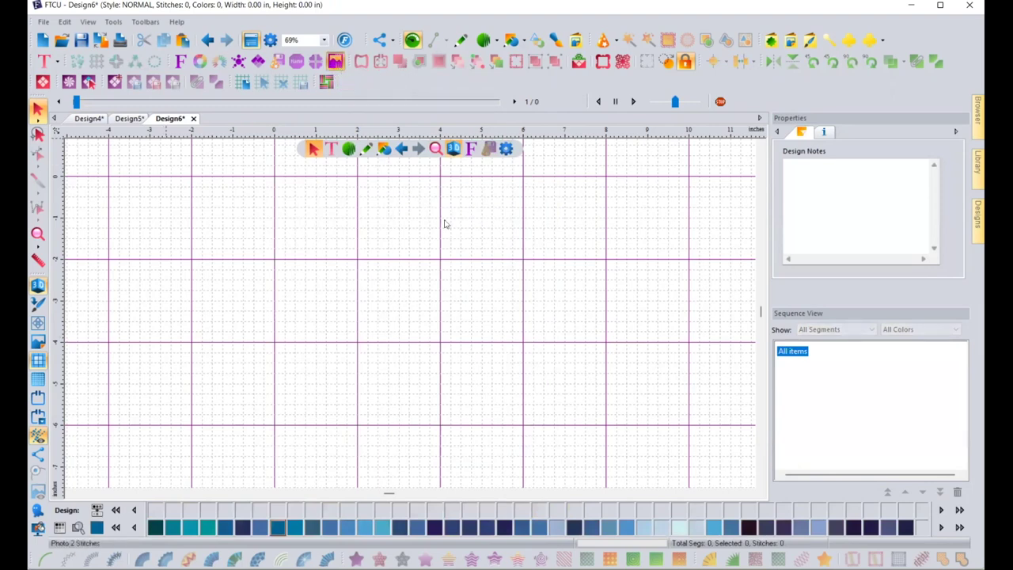
{"action": "left_click", "coordinate": [586, 328]}
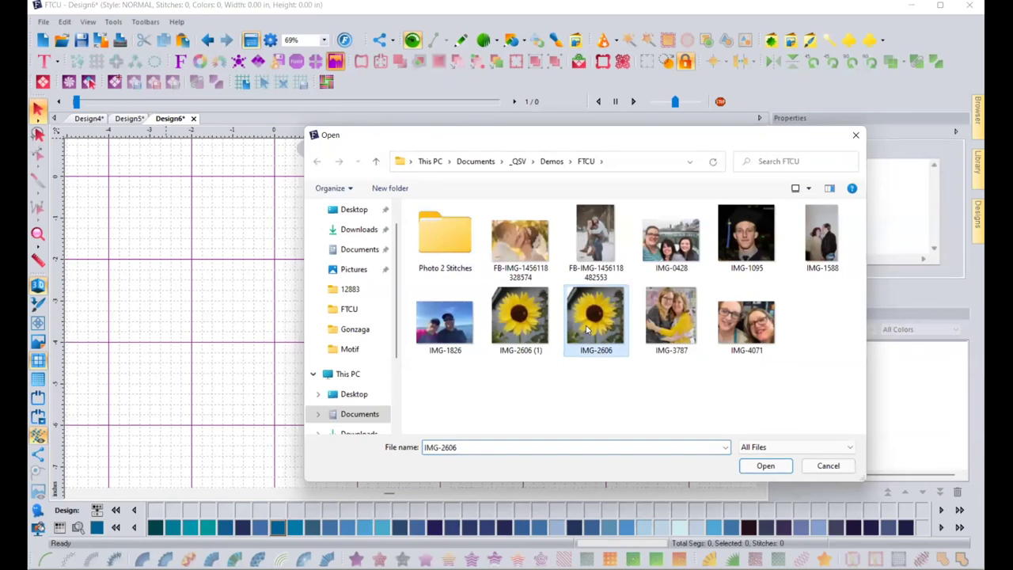
{"action": "left_click", "coordinate": [765, 466]}
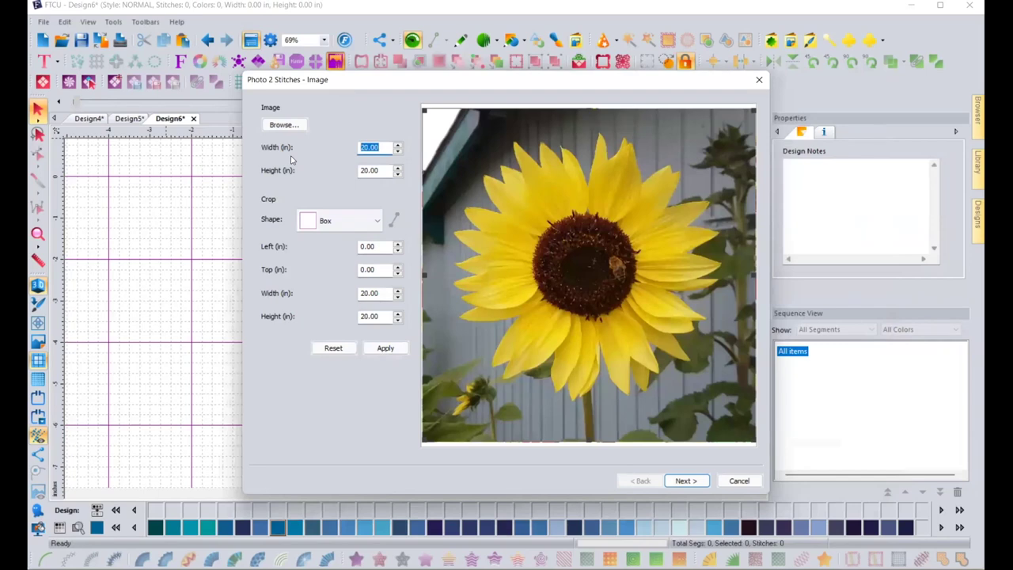
{"action": "type", "text": "8"}
{"action": "key", "text": "Tab"}
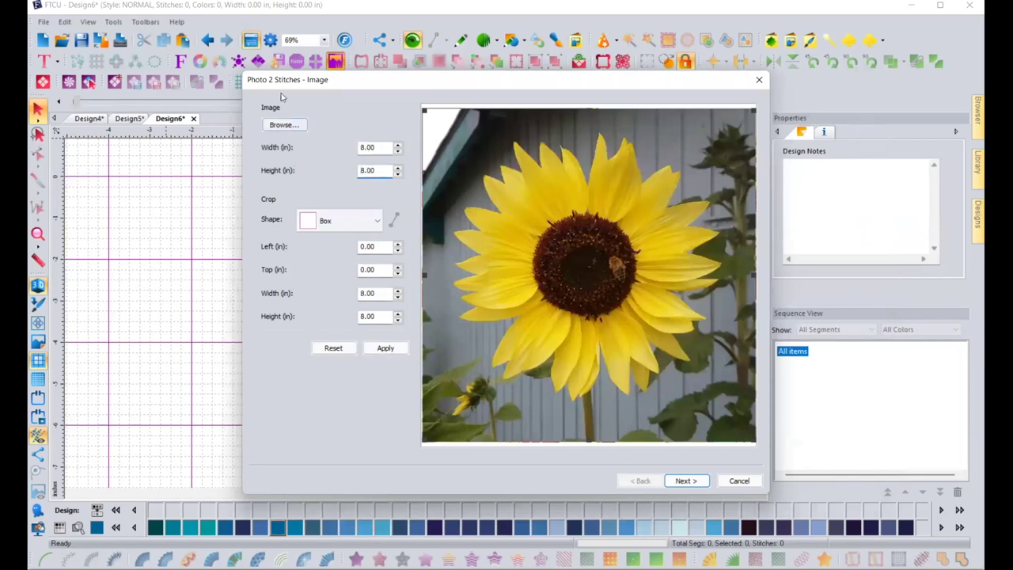
Crop the photo to about 6.87 × 6.73 in, advance to Settings, and select the stitch length.
{"action": "left_click_drag", "start_coordinate": [424, 110], "coordinate": [444, 123]}
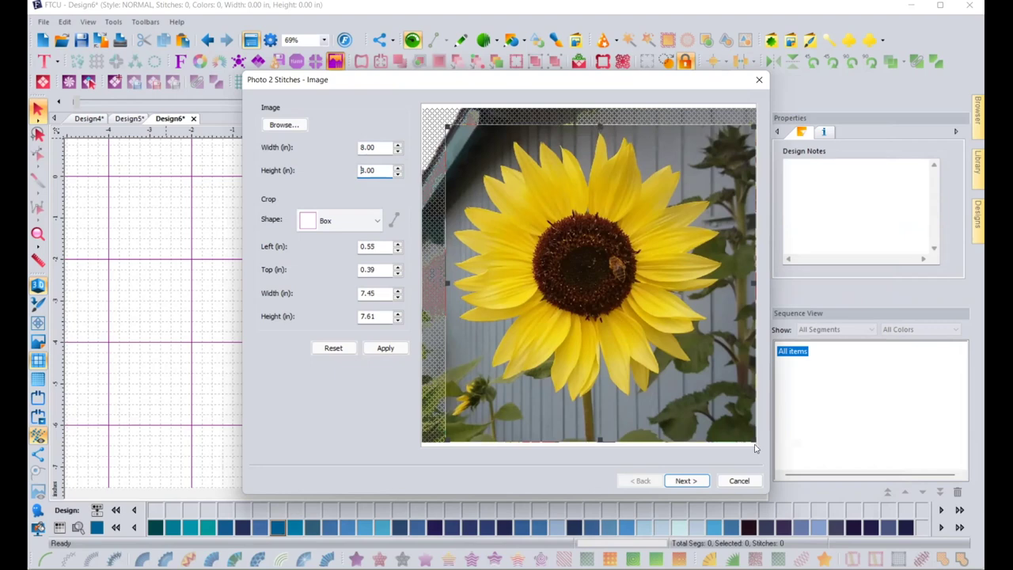
{"action": "left_click_drag", "start_coordinate": [756, 443], "coordinate": [733, 406]}
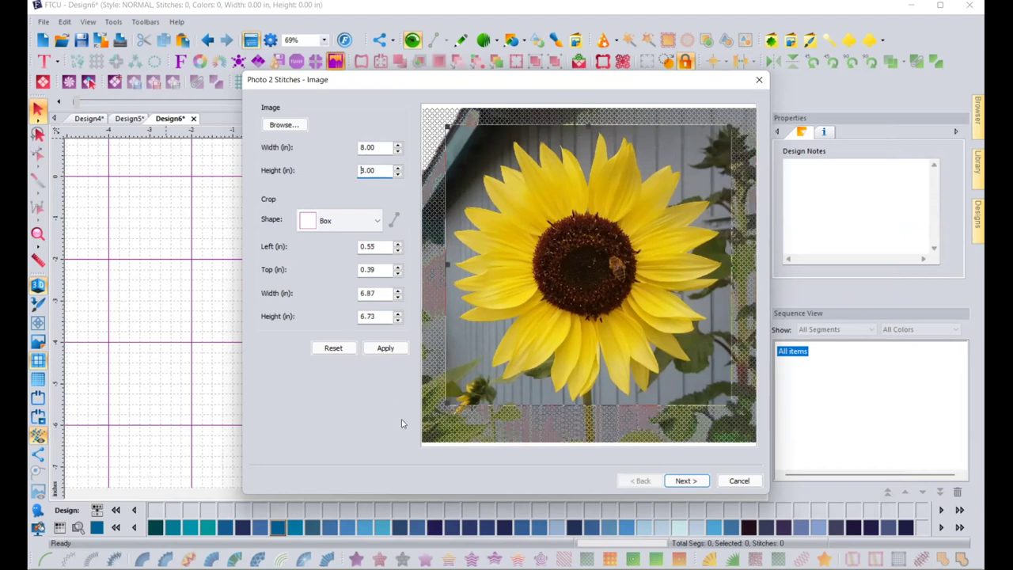
{"action": "left_click", "coordinate": [684, 480]}
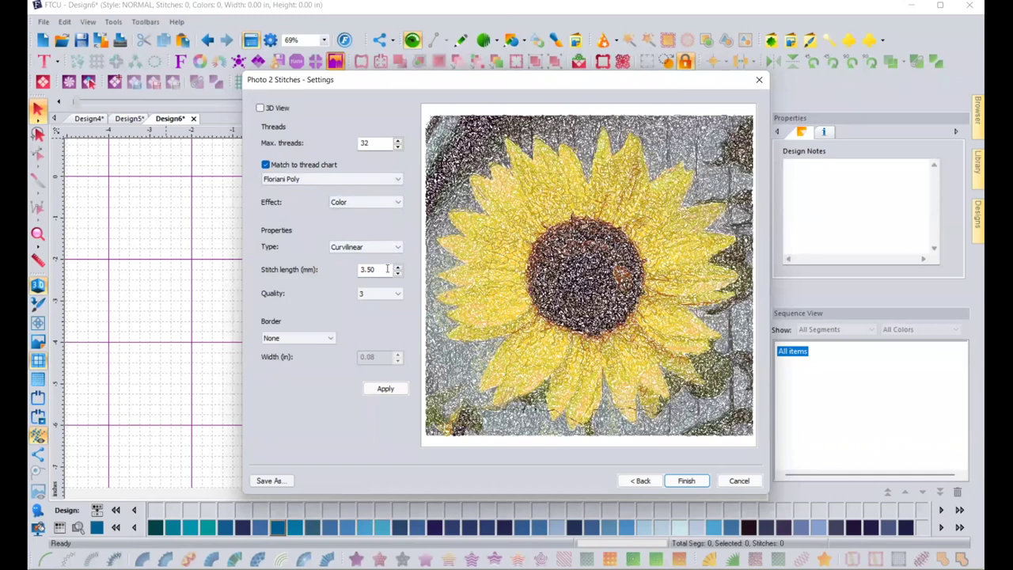
{"action": "left_click_drag", "start_coordinate": [387, 269], "coordinate": [358, 270]}
Preview a 2.50 mm stitch length, then apply 2.00 mm to regenerate the sunflower.
{"action": "type", "text": "2.5"}
{"action": "left_click", "coordinate": [383, 389]}
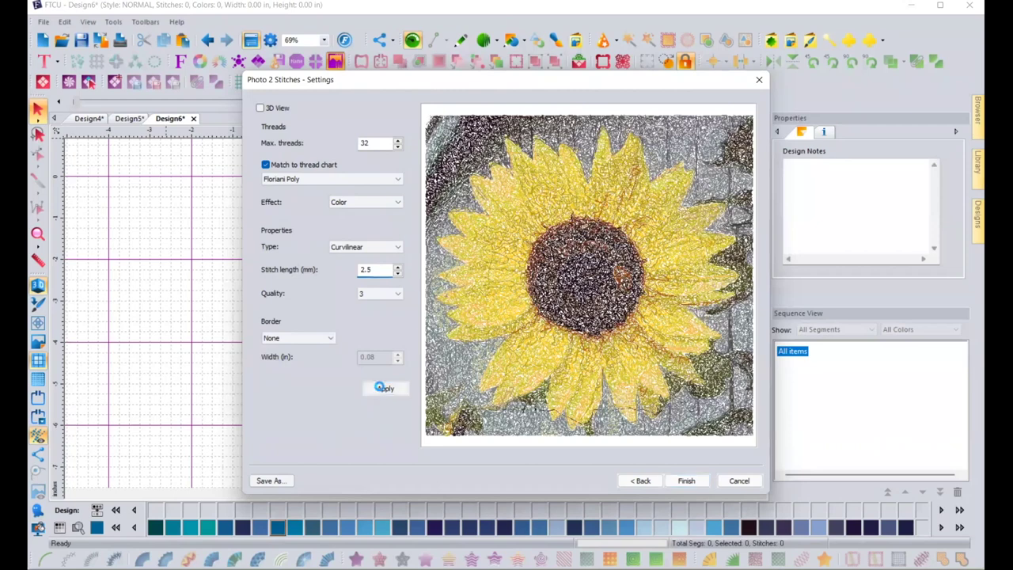
{"action": "left_click", "coordinate": [378, 270]}
{"action": "key", "text": "BackSpace"}
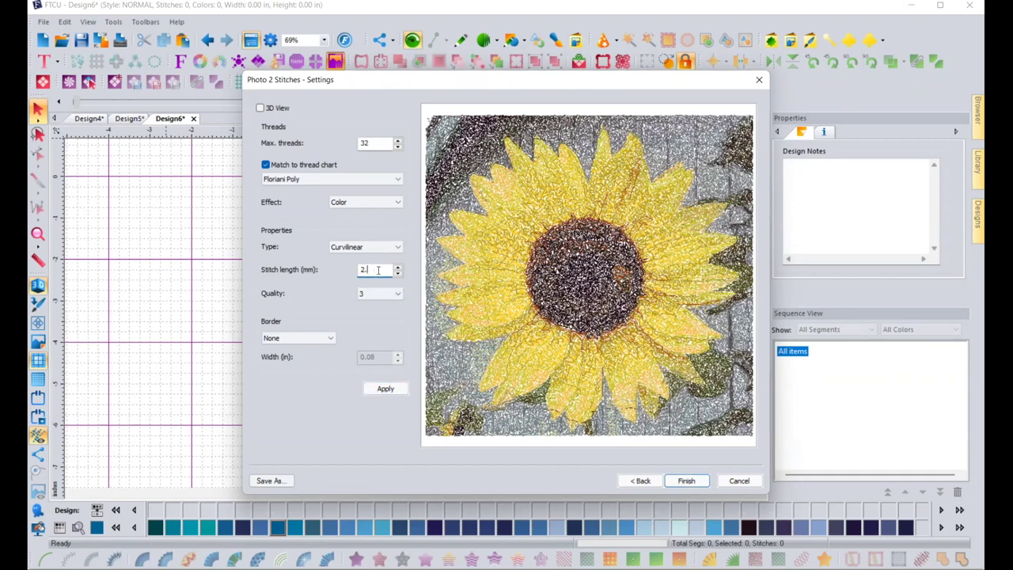
{"action": "left_click", "coordinate": [383, 387]}
{"action": "left_click", "coordinate": [383, 388]}
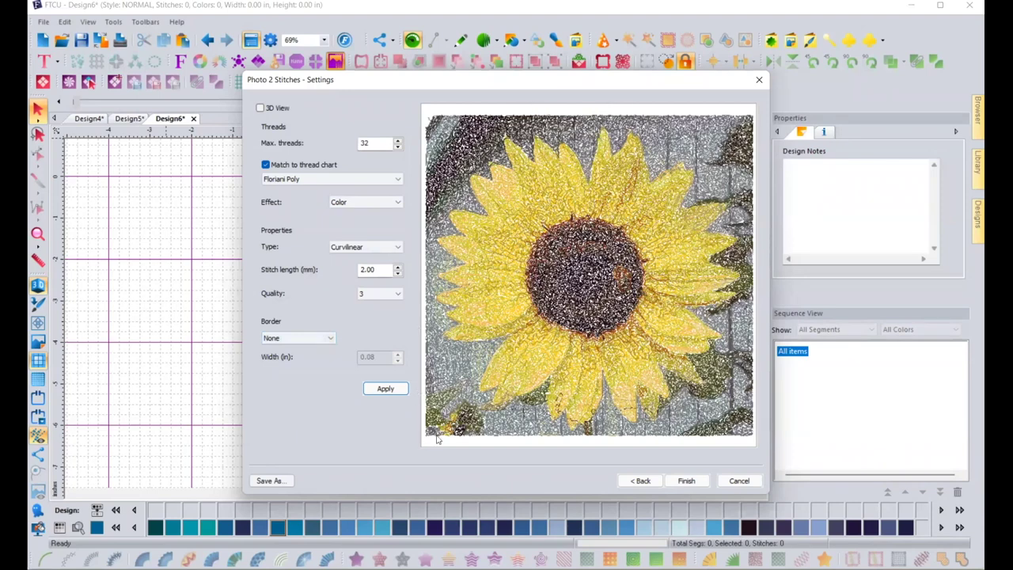
{"action": "left_click", "coordinate": [329, 339]}
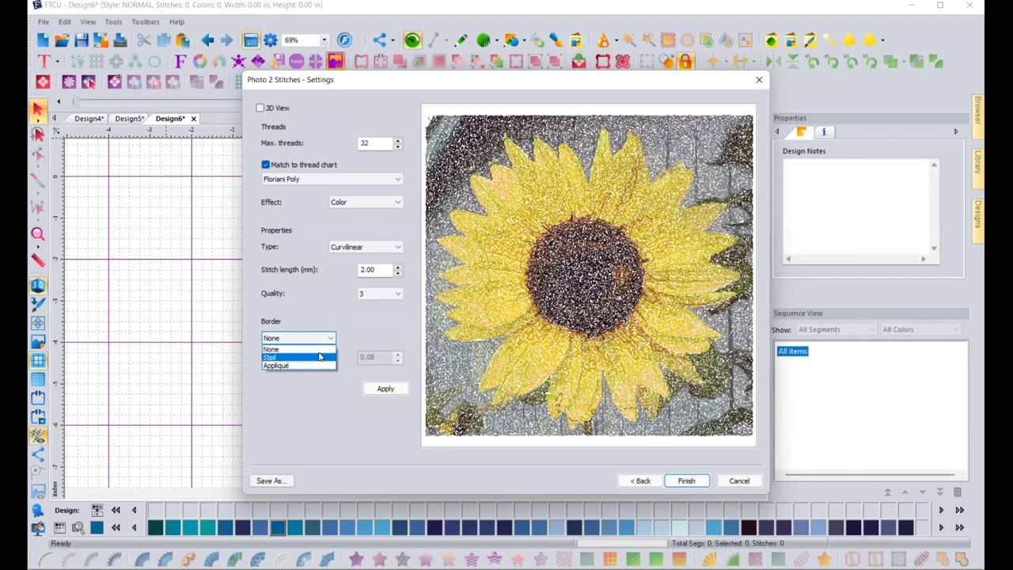
Preview a Steil border on the sunflower, then try an Appliqué border instead.
{"action": "left_click", "coordinate": [320, 356]}
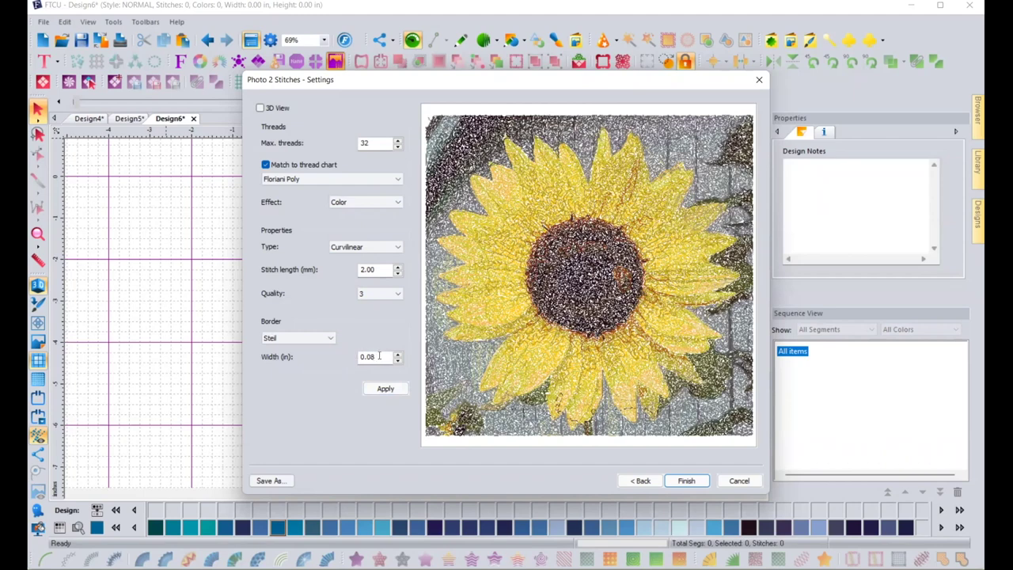
{"action": "left_click", "coordinate": [381, 388]}
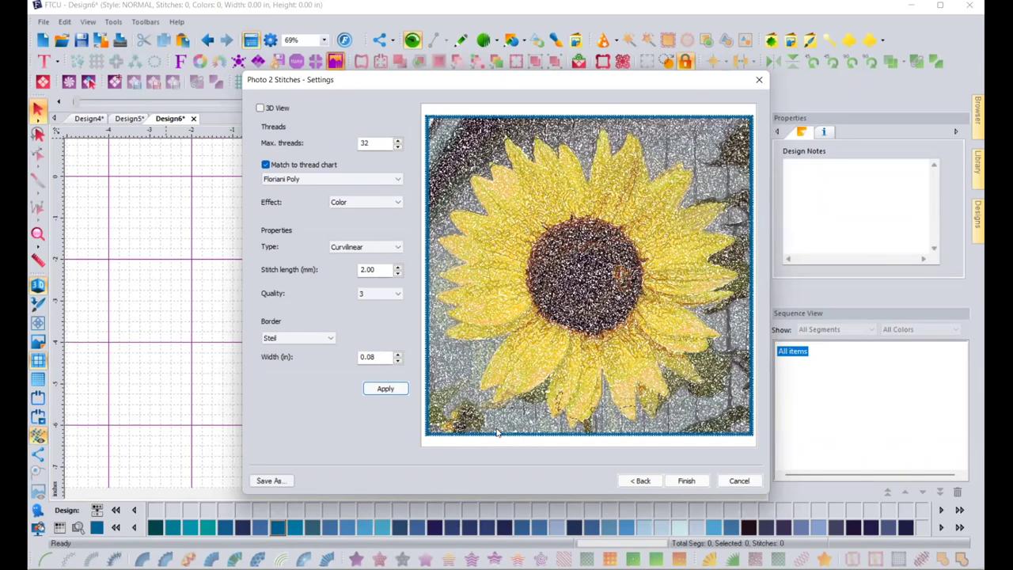
{"action": "left_click", "coordinate": [335, 338]}
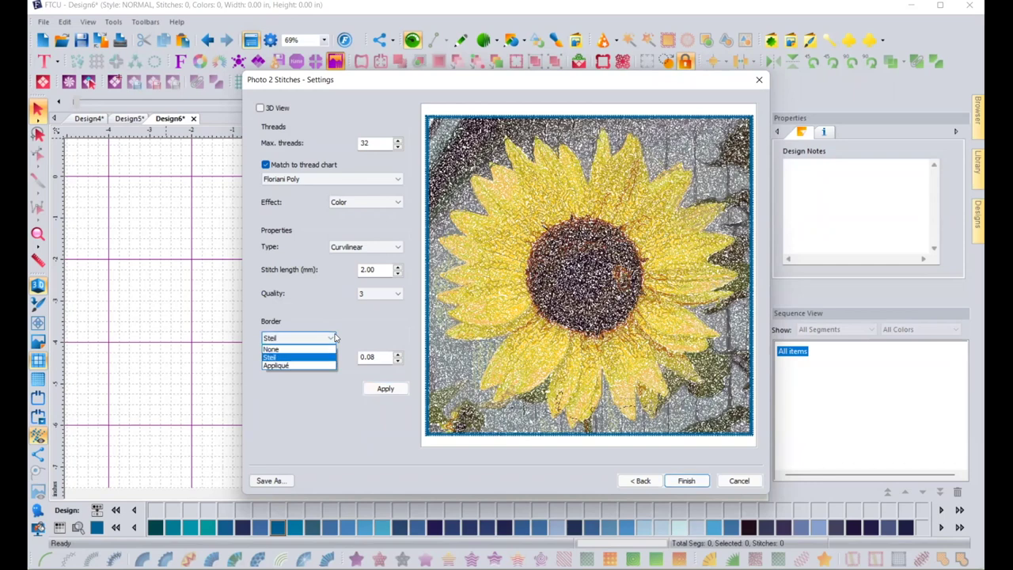
{"action": "left_click", "coordinate": [285, 365]}
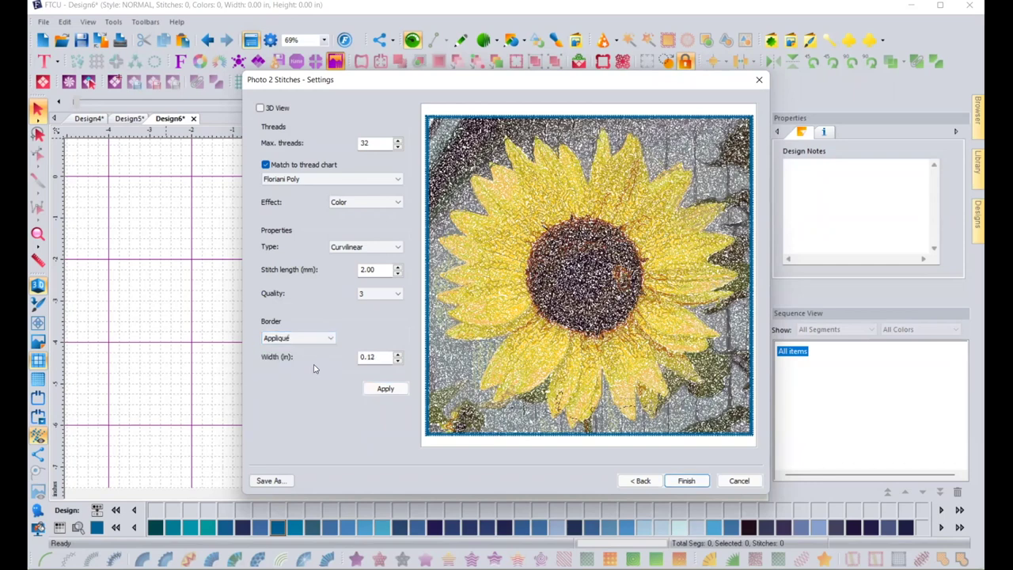
{"action": "left_click", "coordinate": [377, 391]}
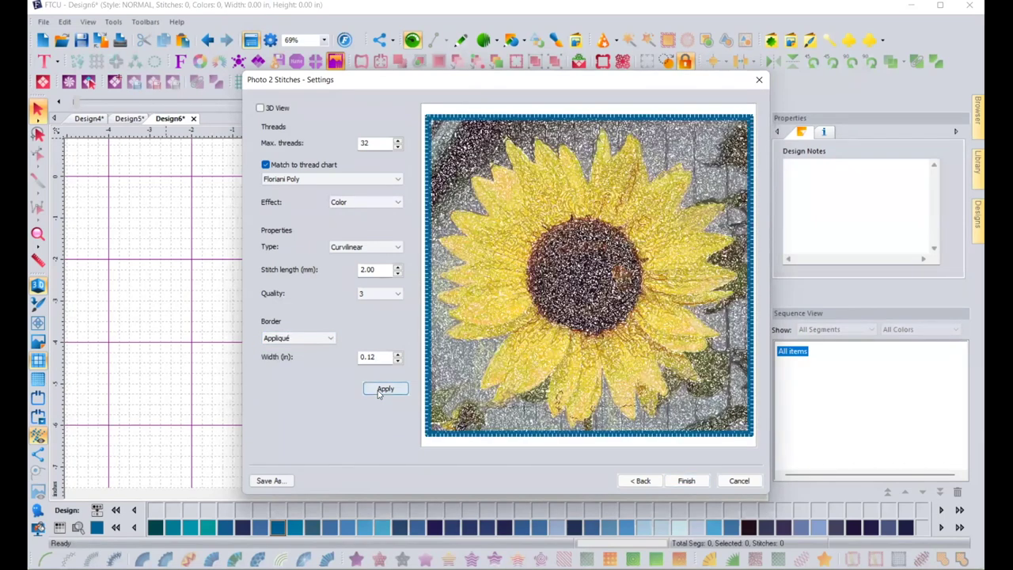
Apply the 0.08-inch Steil border again and finish the photo-to-stitch conversion.
{"action": "left_click", "coordinate": [328, 339]}
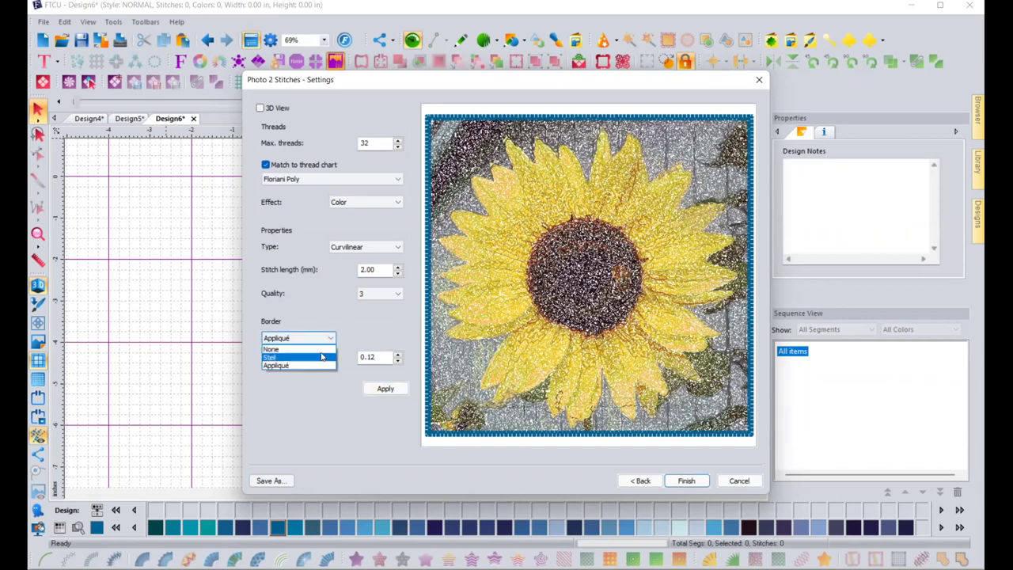
{"action": "left_click", "coordinate": [321, 353]}
{"action": "left_click", "coordinate": [384, 387]}
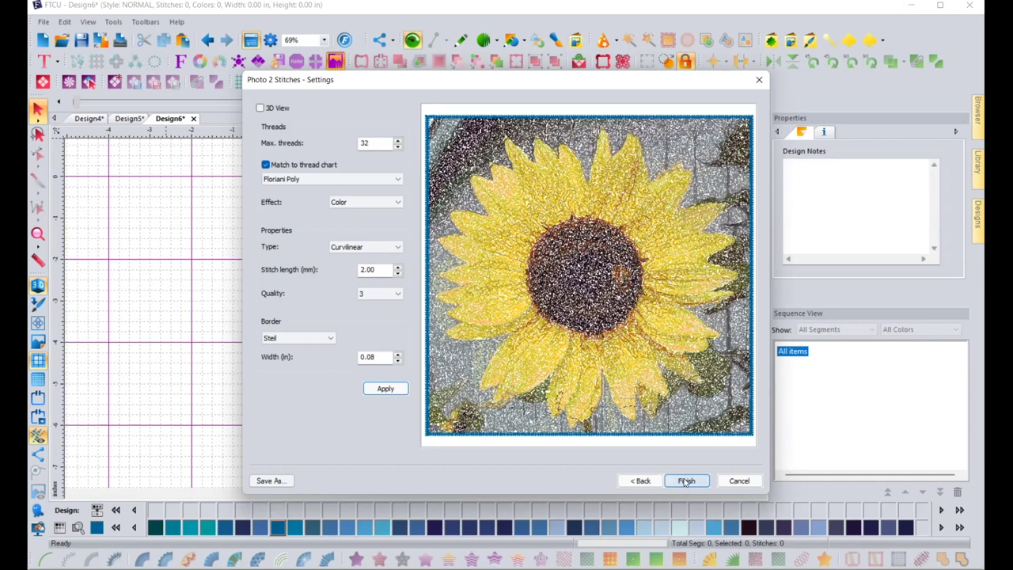
{"action": "left_click", "coordinate": [685, 481]}
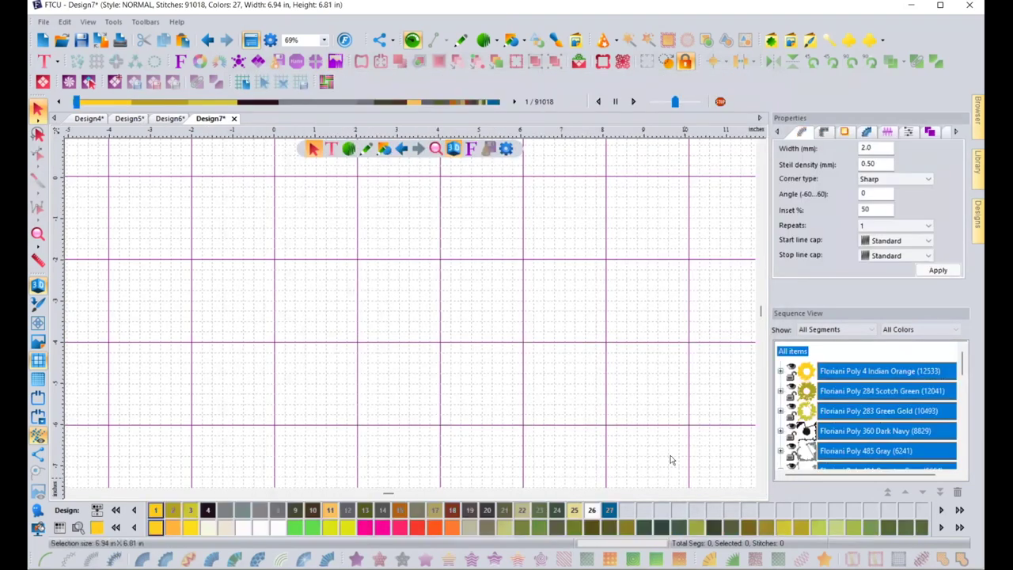
Deselect the imported sunflower and render its 91,018 stitches in realistic 3D.
{"action": "left_click", "coordinate": [642, 388]}
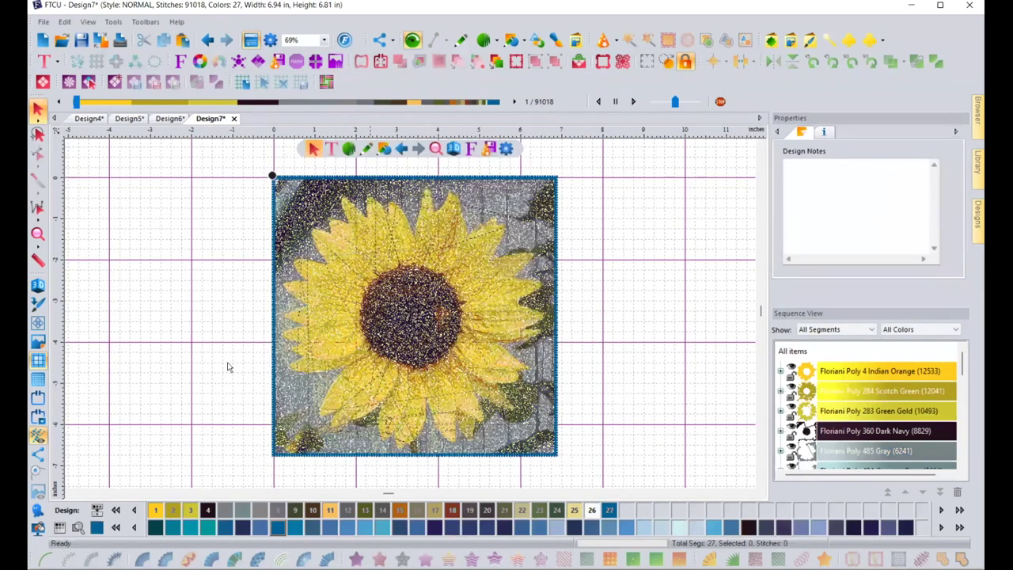
{"action": "left_click", "coordinate": [38, 286]}
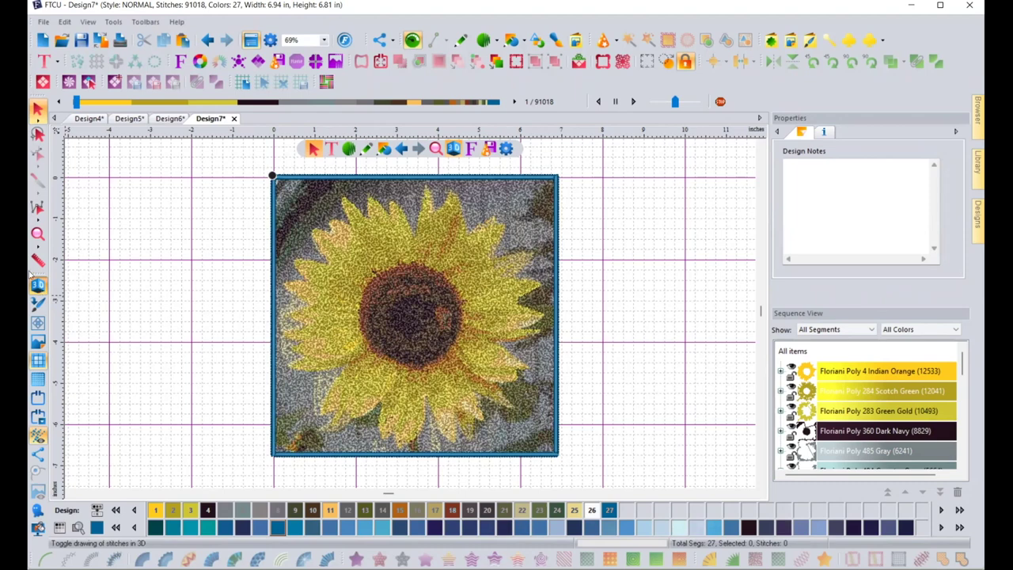
Review the Save As formats (PES, DST, VP3), keep Floriani Files (WAF), and cancel without saving.
{"action": "left_click", "coordinate": [45, 21]}
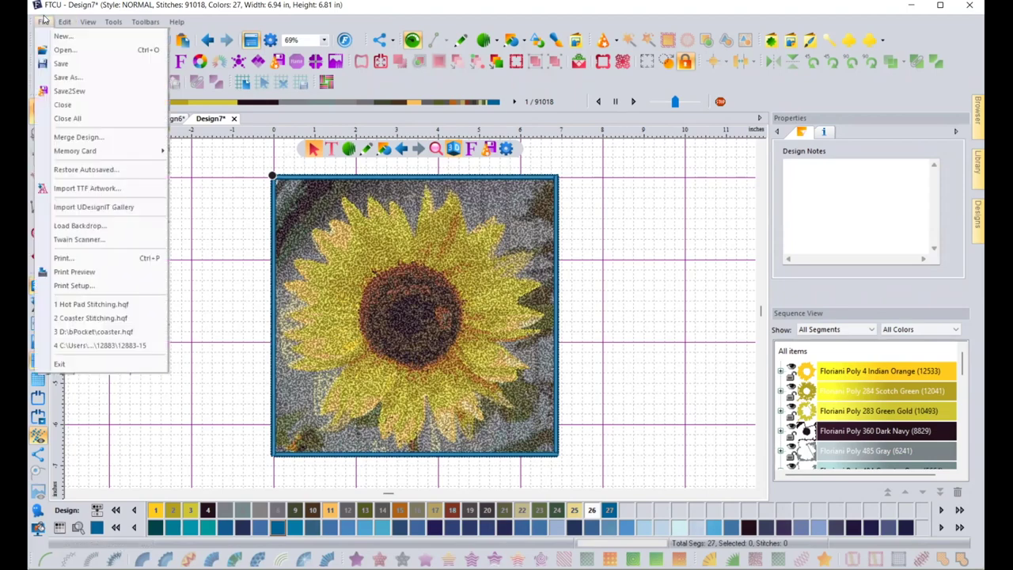
{"action": "left_click", "coordinate": [55, 82]}
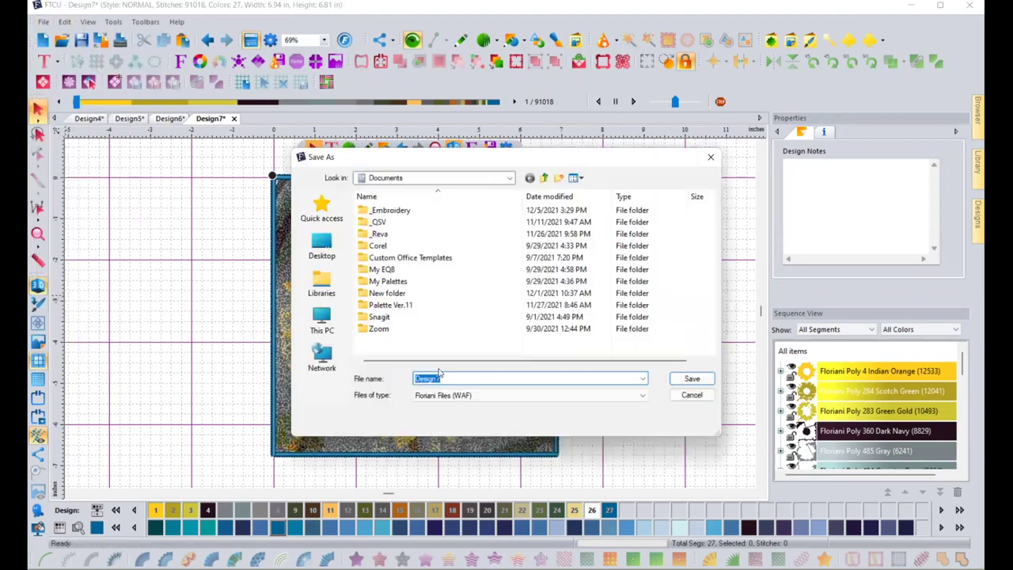
{"action": "left_click", "coordinate": [432, 396]}
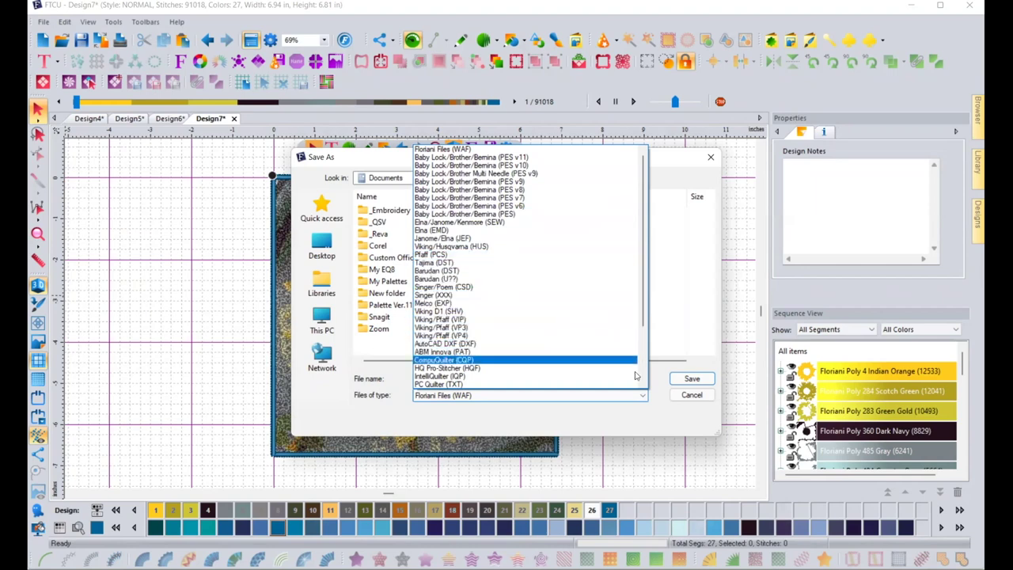
{"action": "left_click", "coordinate": [698, 399]}
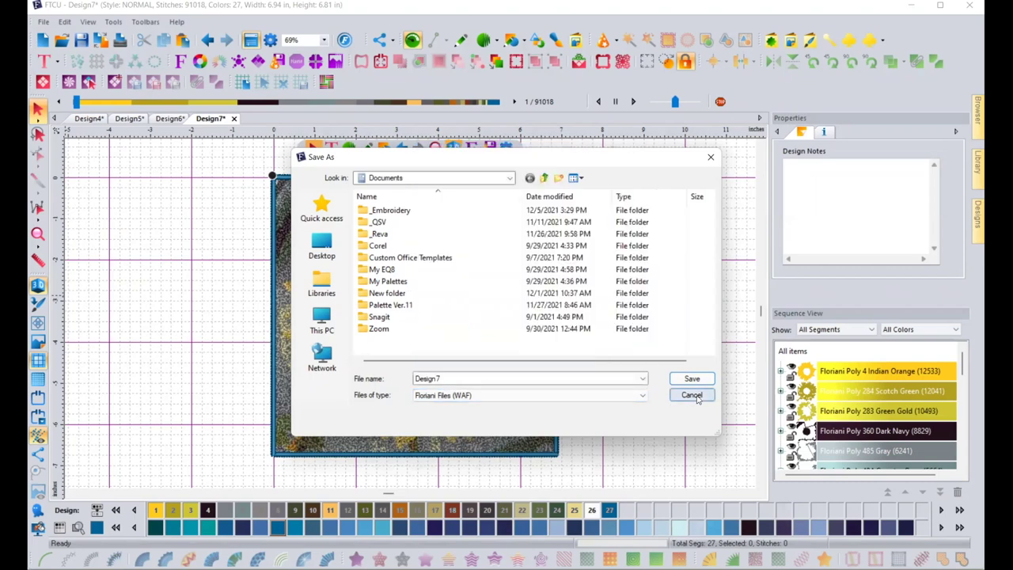
{"action": "left_click", "coordinate": [697, 399]}
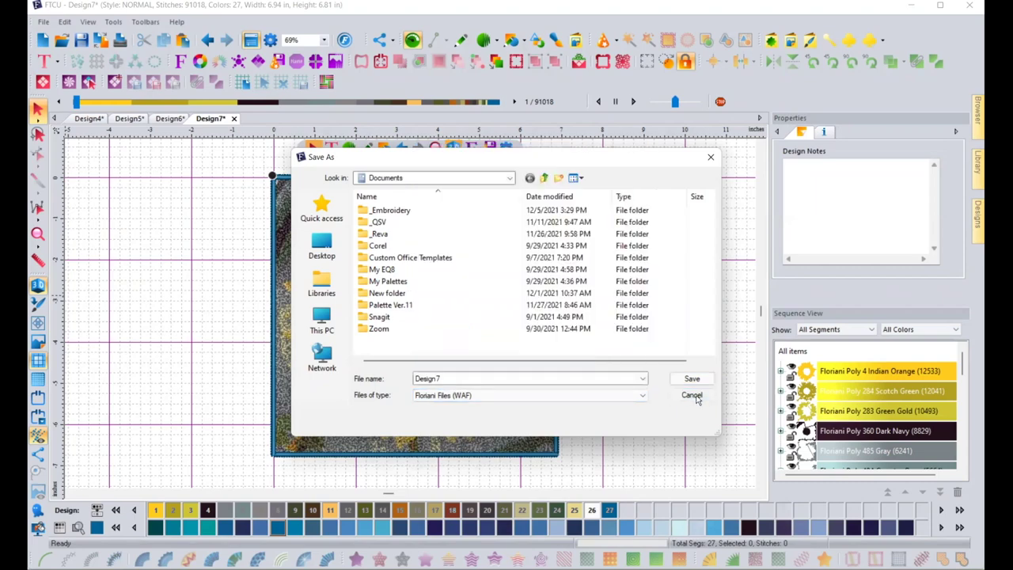
{"action": "left_click", "coordinate": [697, 398]}
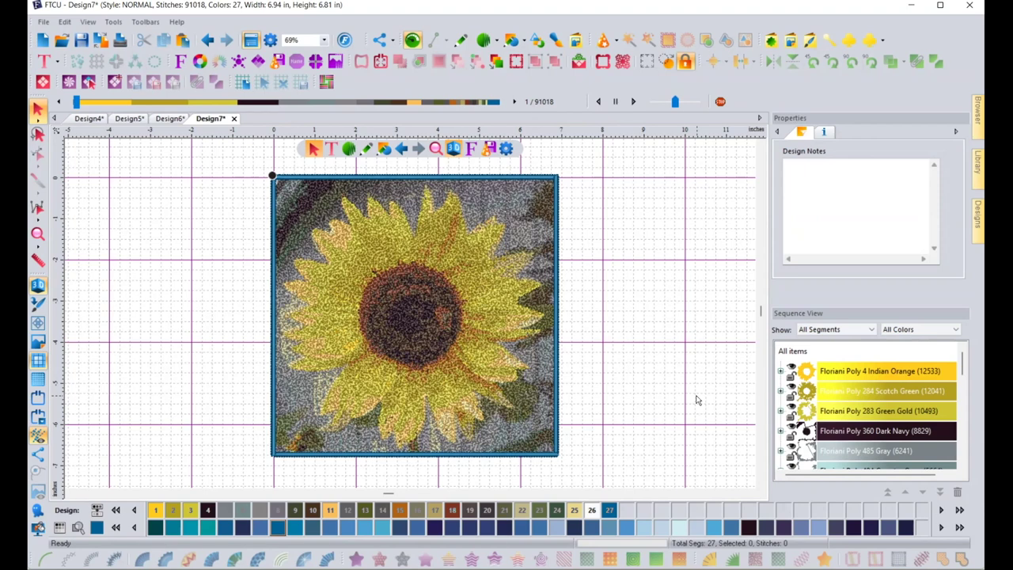